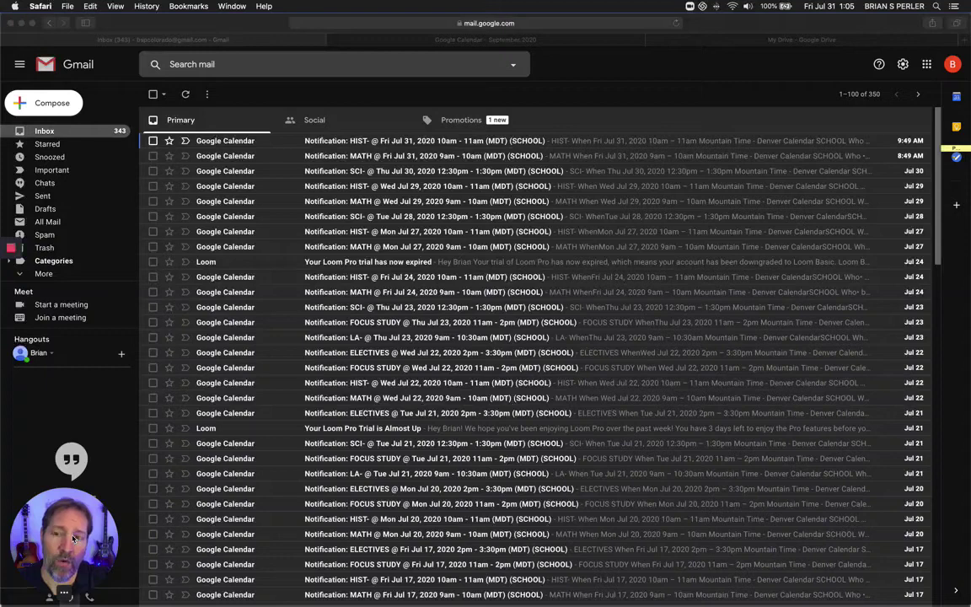
Open Google Drive from the apps grid and create a new blank Google Docs document.
left_click_drag(74, 539, 502, 184)
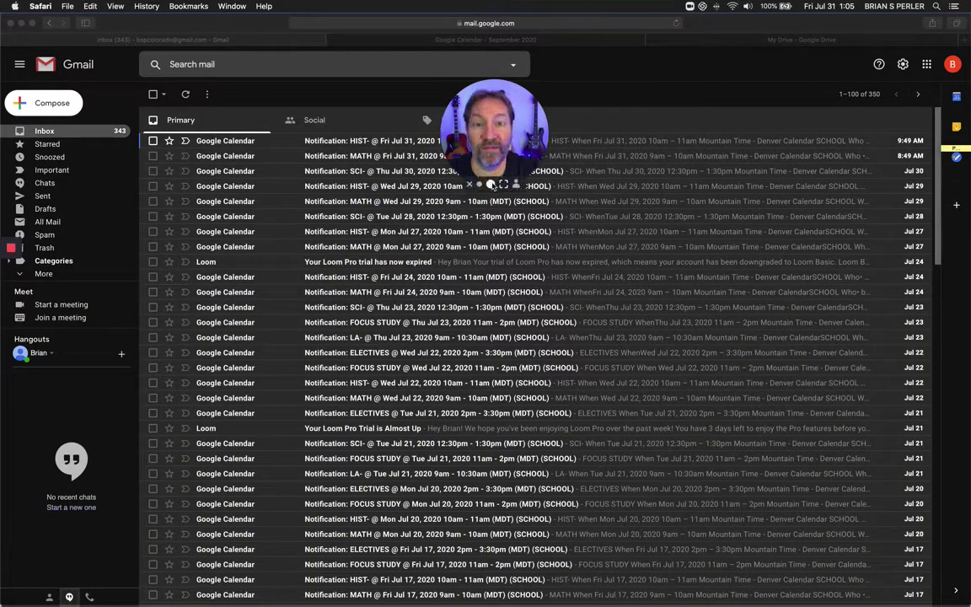
left_click(503, 184)
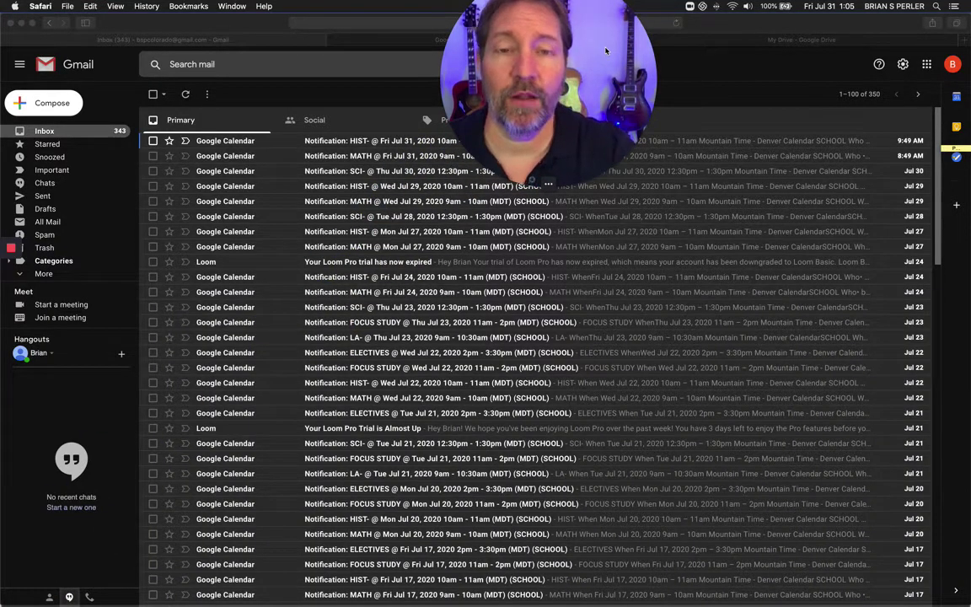
left_click_drag(631, 16, 597, 127)
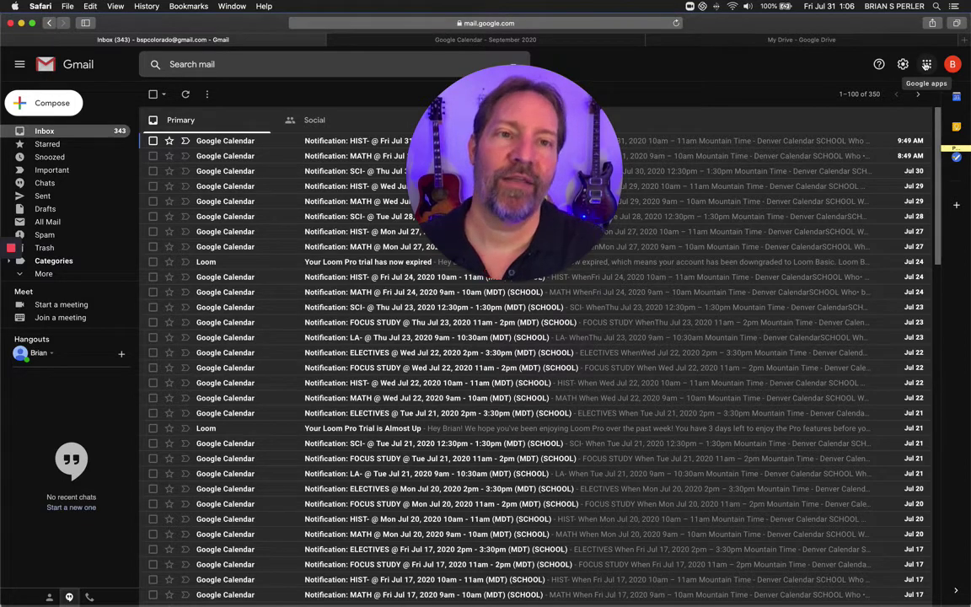
left_click(926, 66)
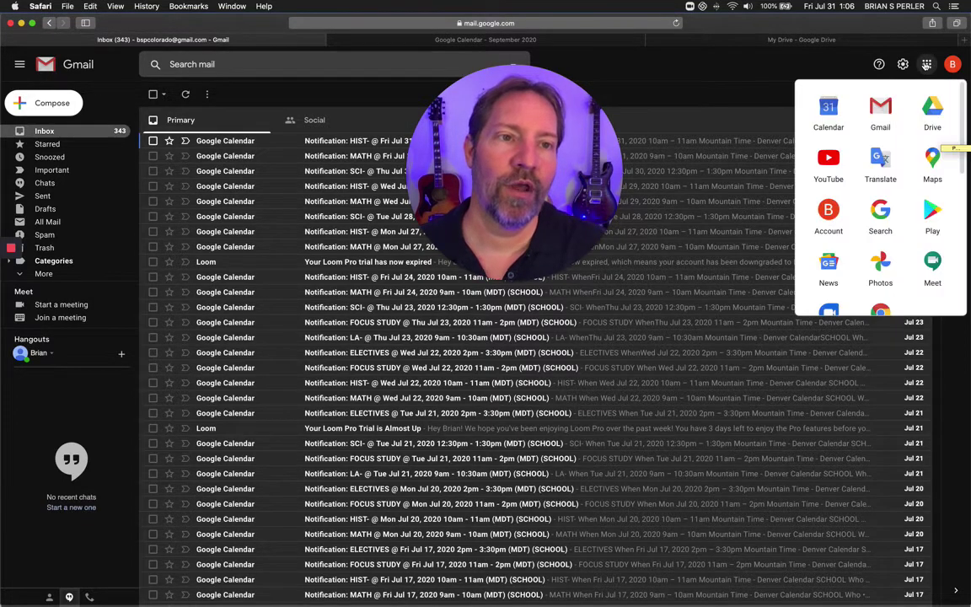
left_click(933, 108)
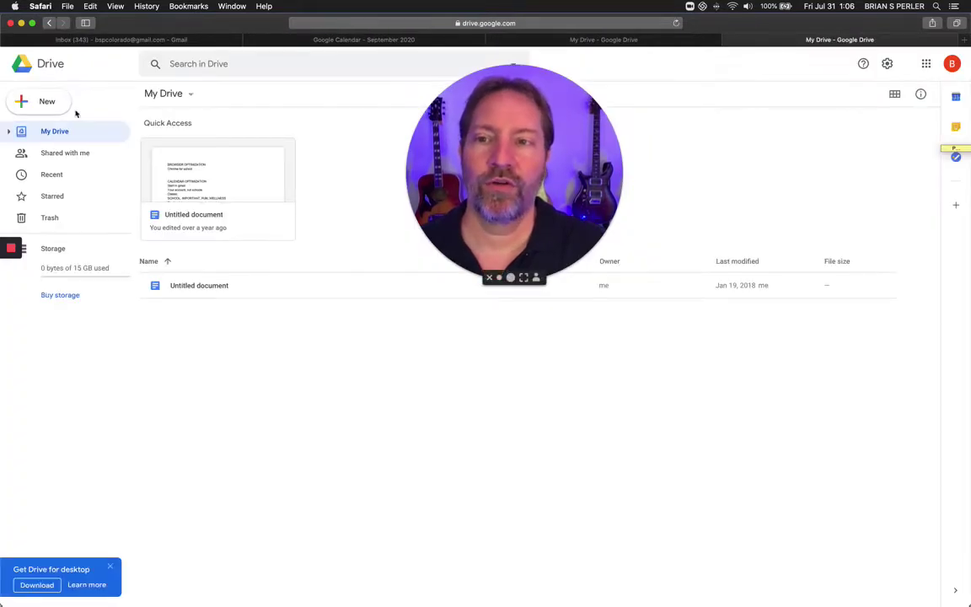
left_click(49, 101)
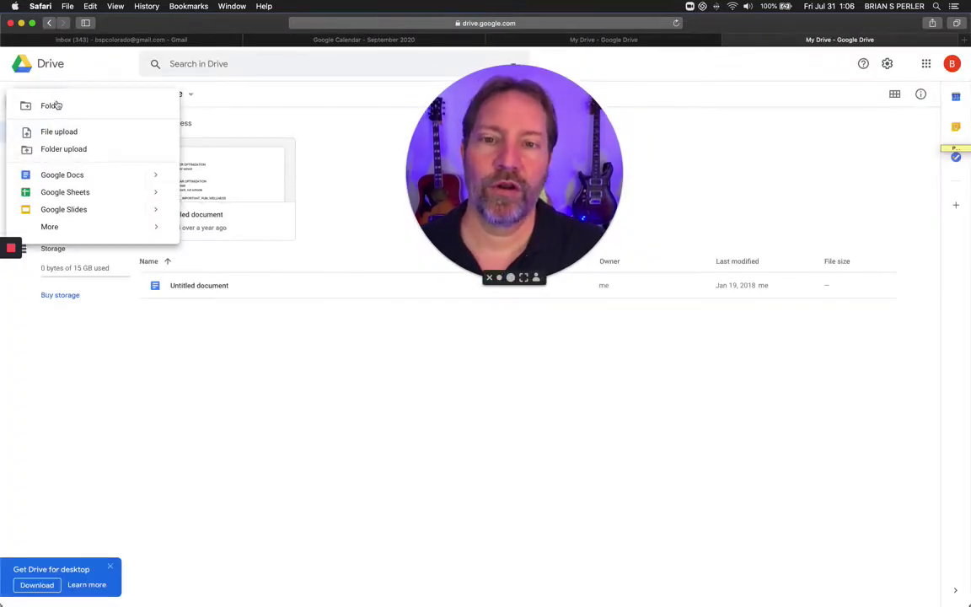
left_click(78, 175)
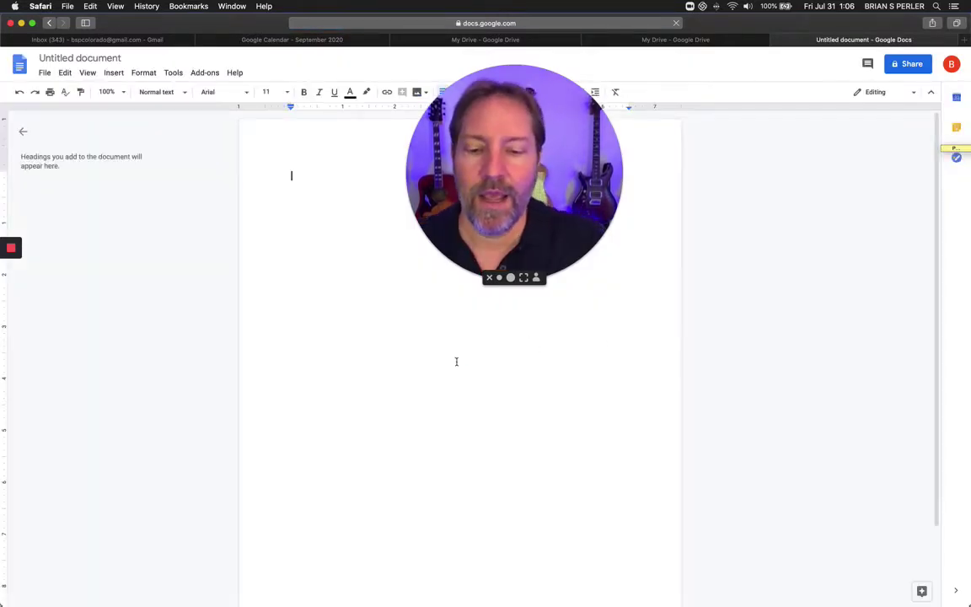
Type ESSAY TEMPLATE as the first line and dismiss the document status tip.
type("ESSY")
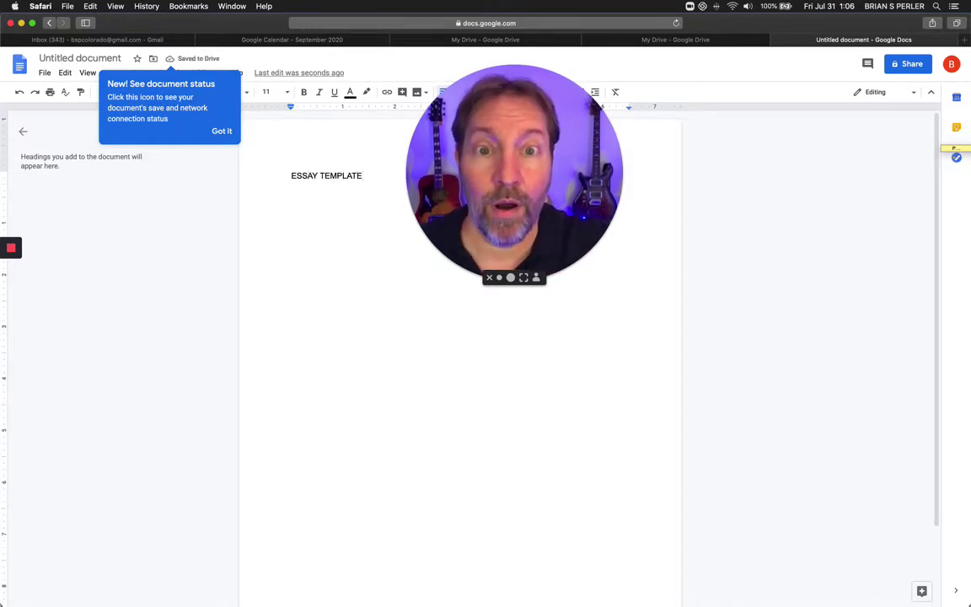
left_click_drag(533, 247, 577, 324)
left_click(220, 132)
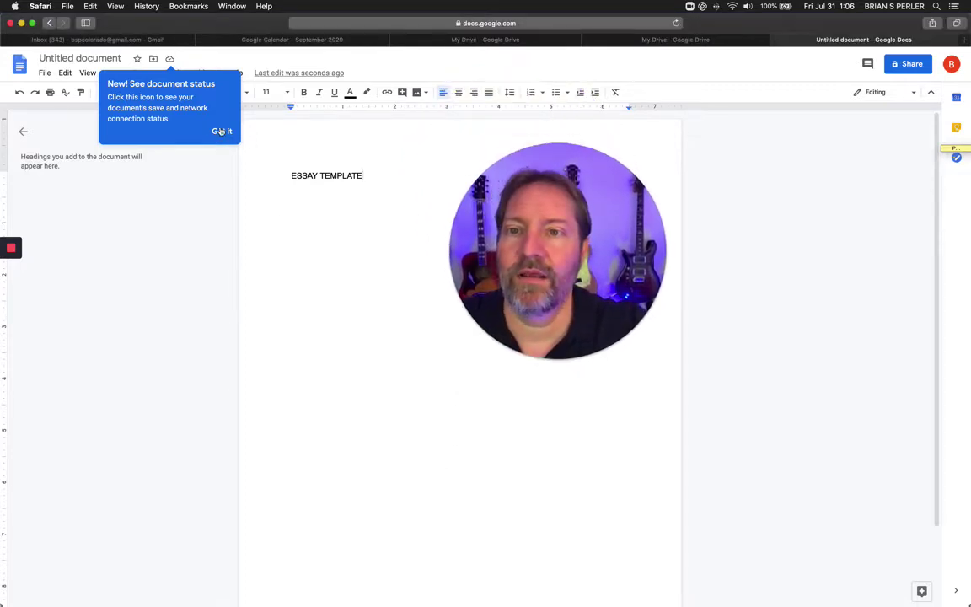
left_click(221, 132)
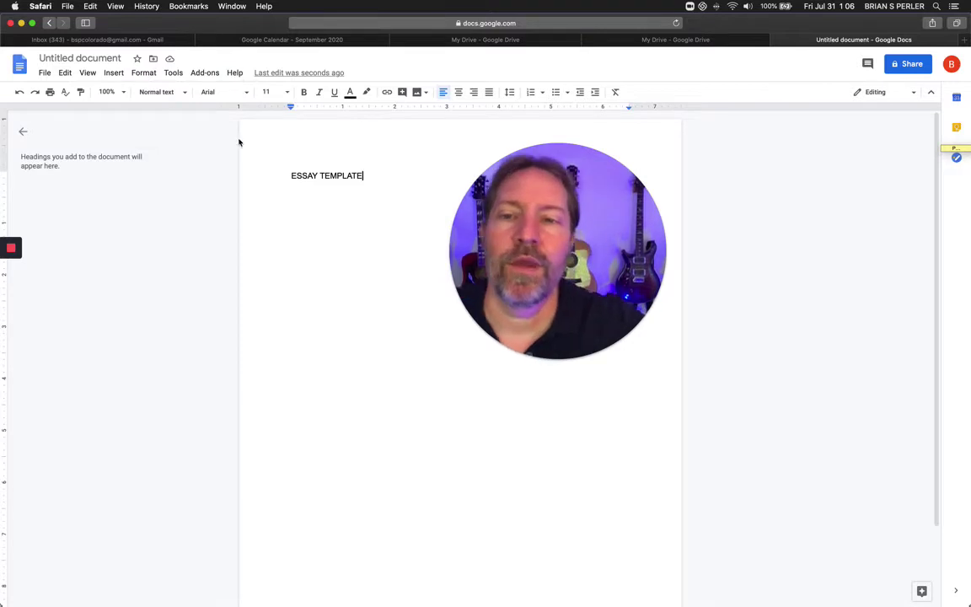
Rename the document to ESSAY TEMPLATE and set the zoom to 200%.
left_click(95, 59)
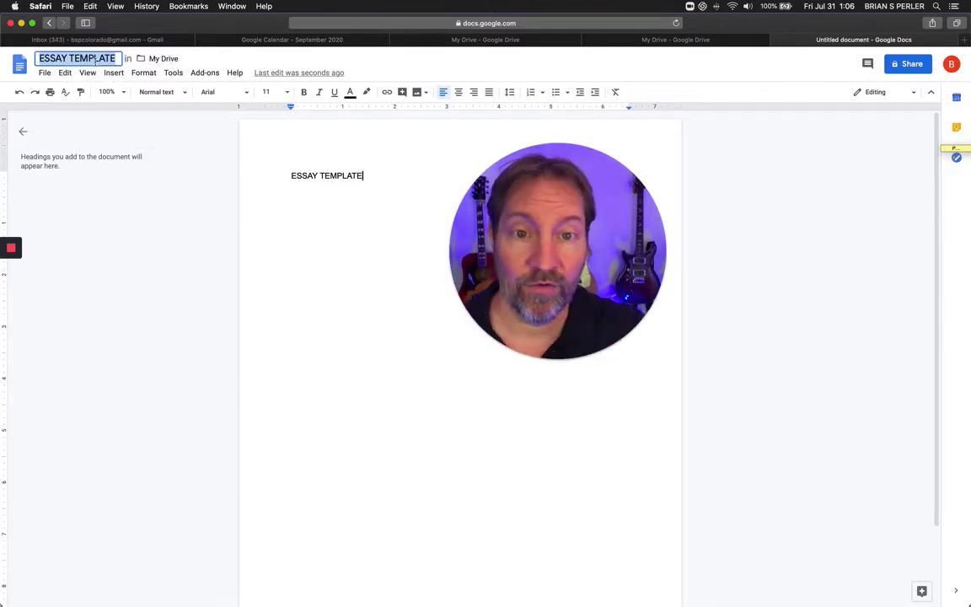
left_click(326, 272)
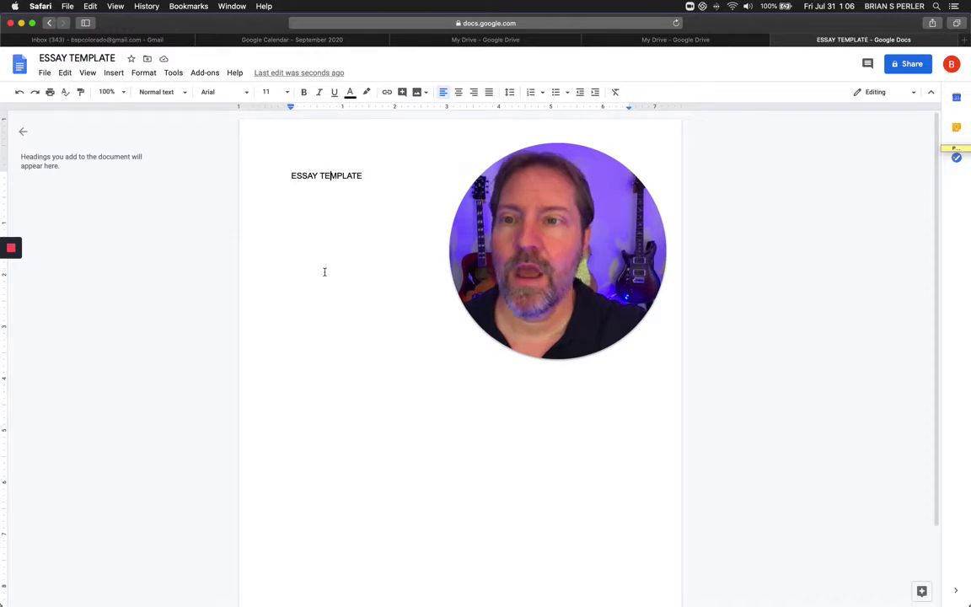
left_click(109, 91)
left_click(110, 242)
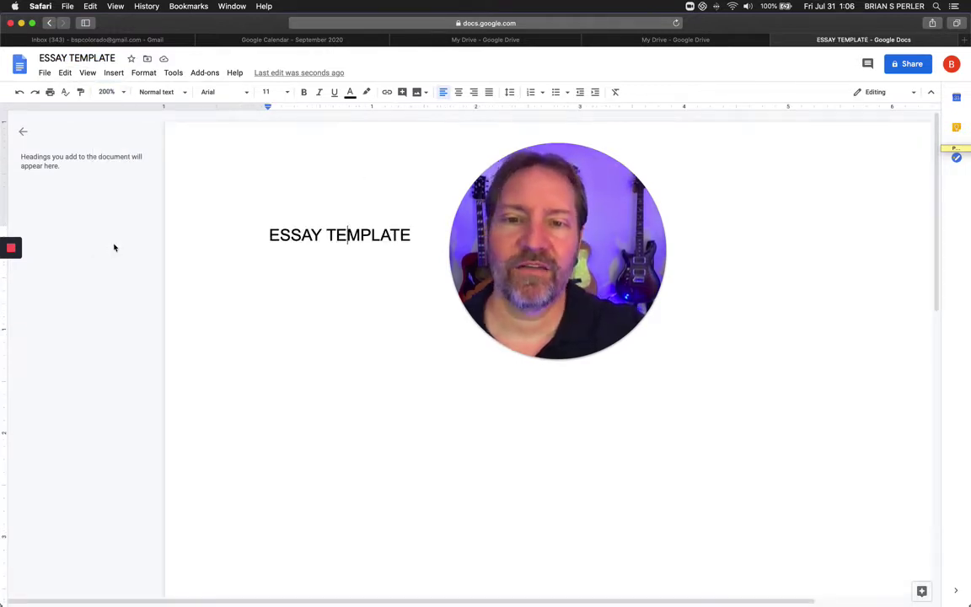
Set the ESSAY TEMPLATE heading line to font size 14.
left_click_drag(523, 249, 624, 249)
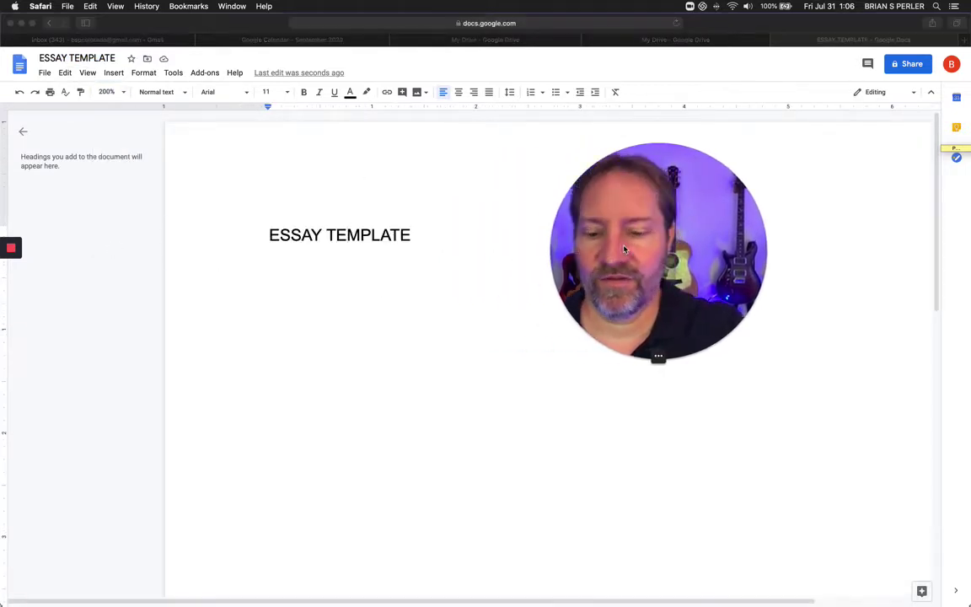
left_click(408, 331)
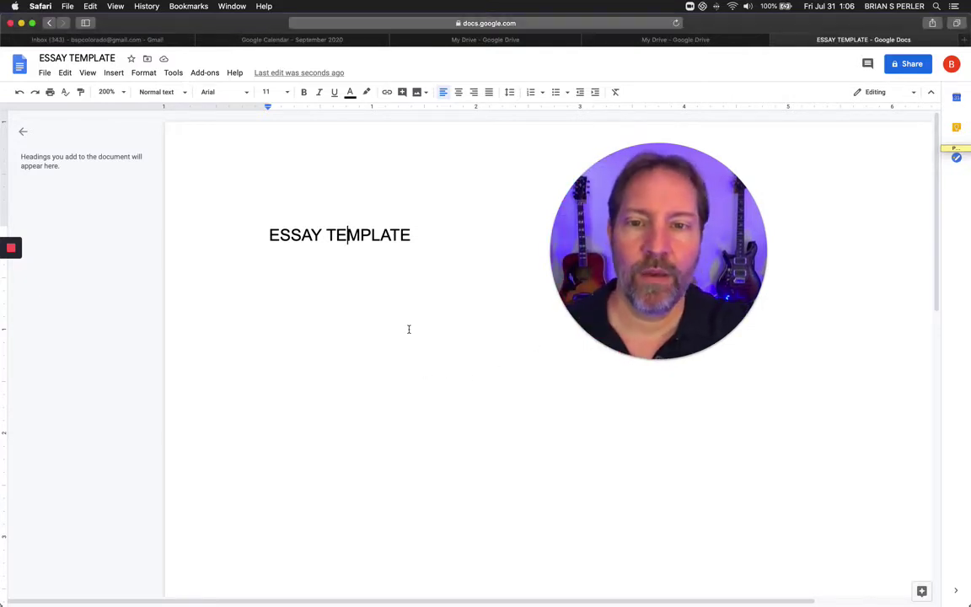
key("super+a")
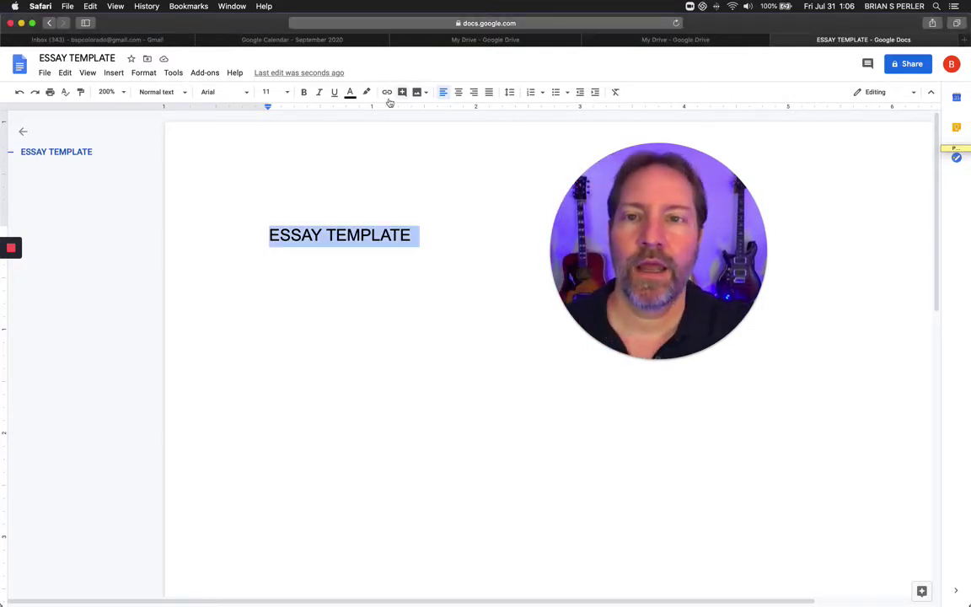
left_click(285, 92)
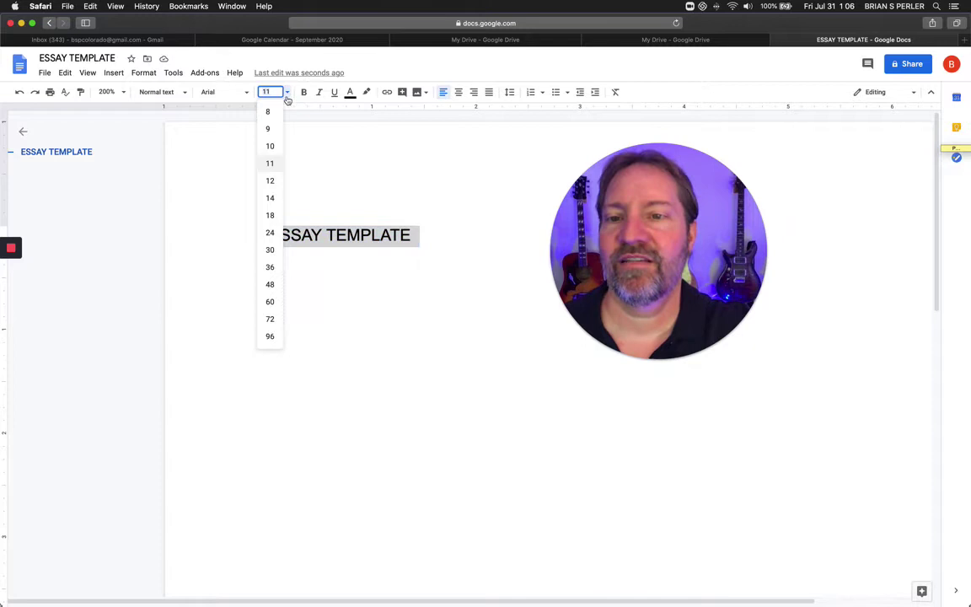
left_click(273, 199)
left_click(390, 278)
scroll(394, 292, "right", 2)
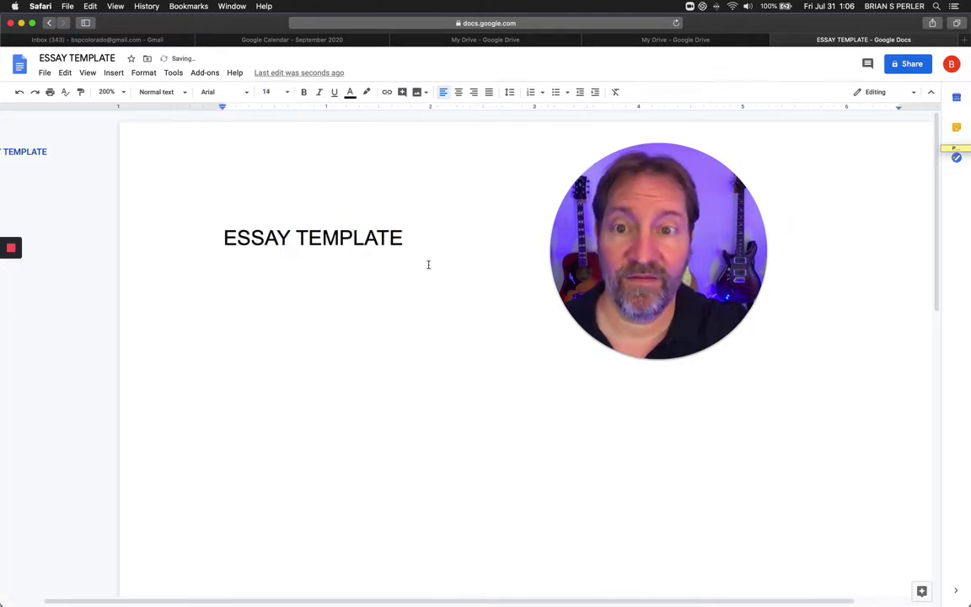
key("super+a")
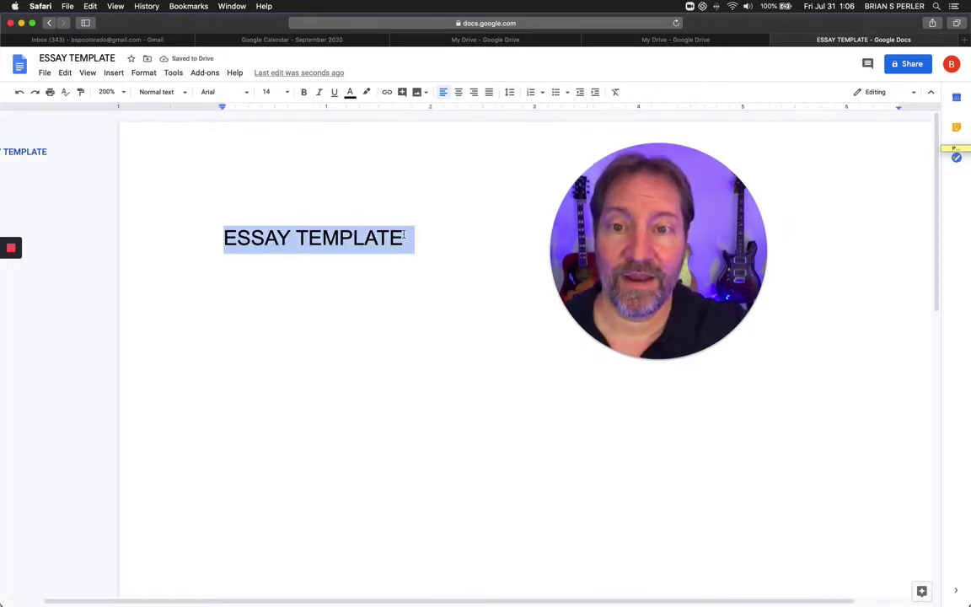
Replace the heading with lines Name:, Date, Teacher, Class:, a blank line and Title.
type("Name:")
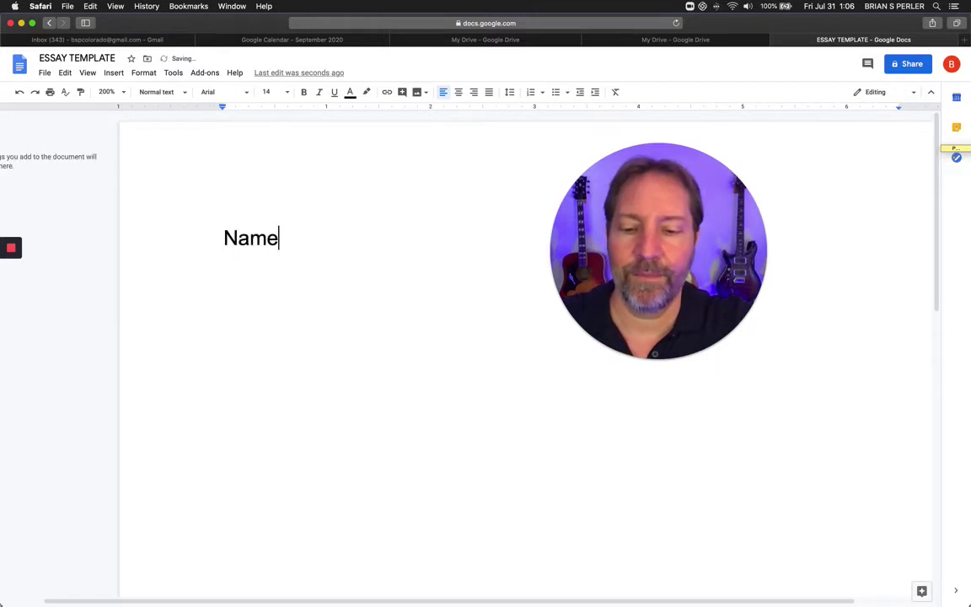
key("BackSpace")
key("BackSpace")
key("BackSpace")
key("BackSpace")
key("BackSpace")
key("BackSpace")
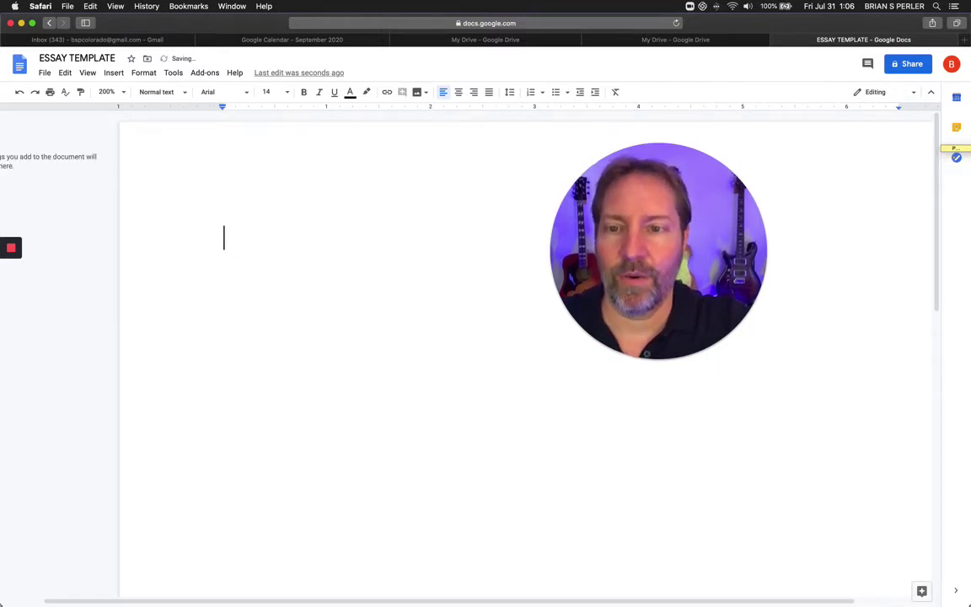
type("Name:")
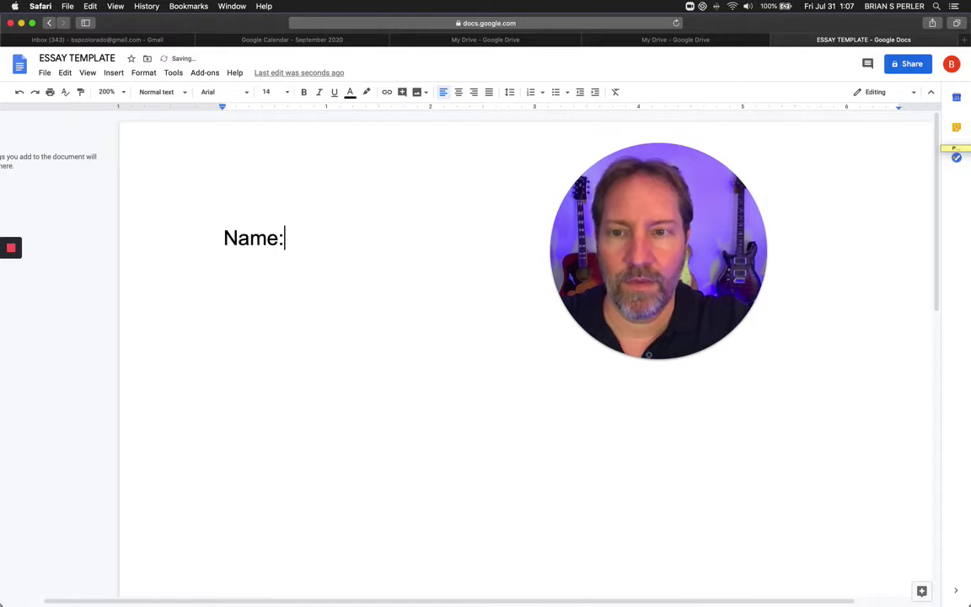
key("Return")
type("Date")
key("Return")
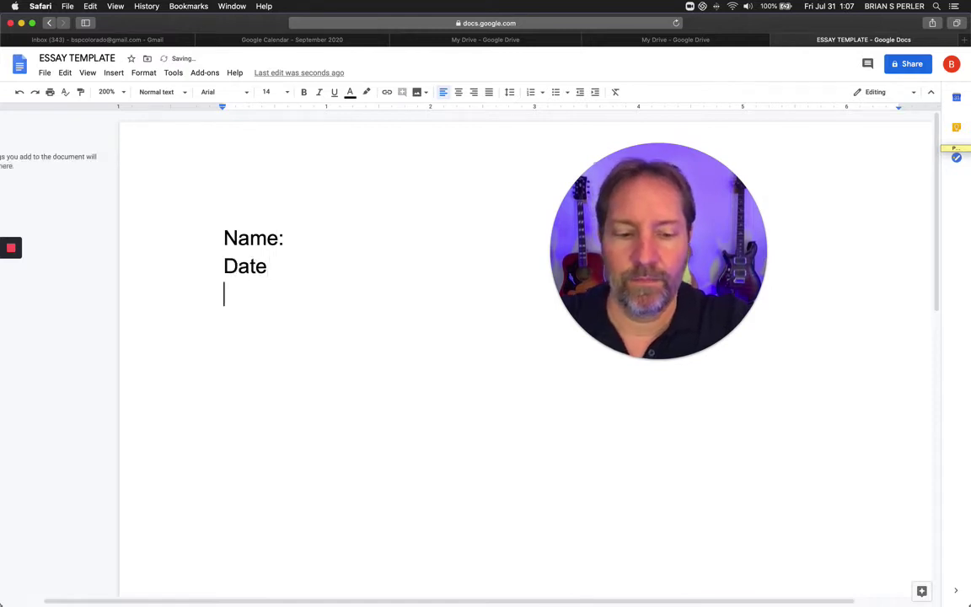
type("Teacher")
key("Return")
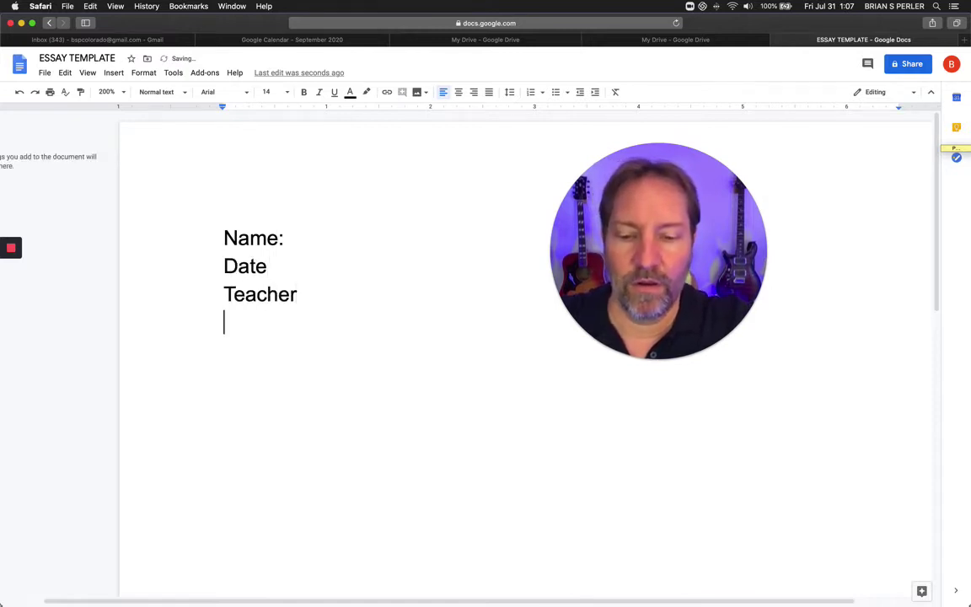
type("Class")
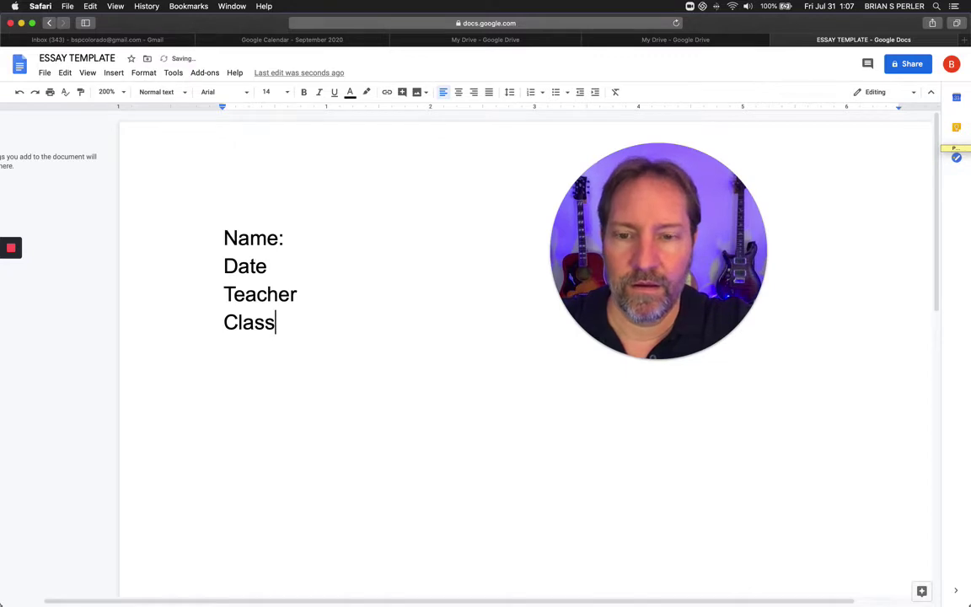
type(":")
key("Return")
type("Title")
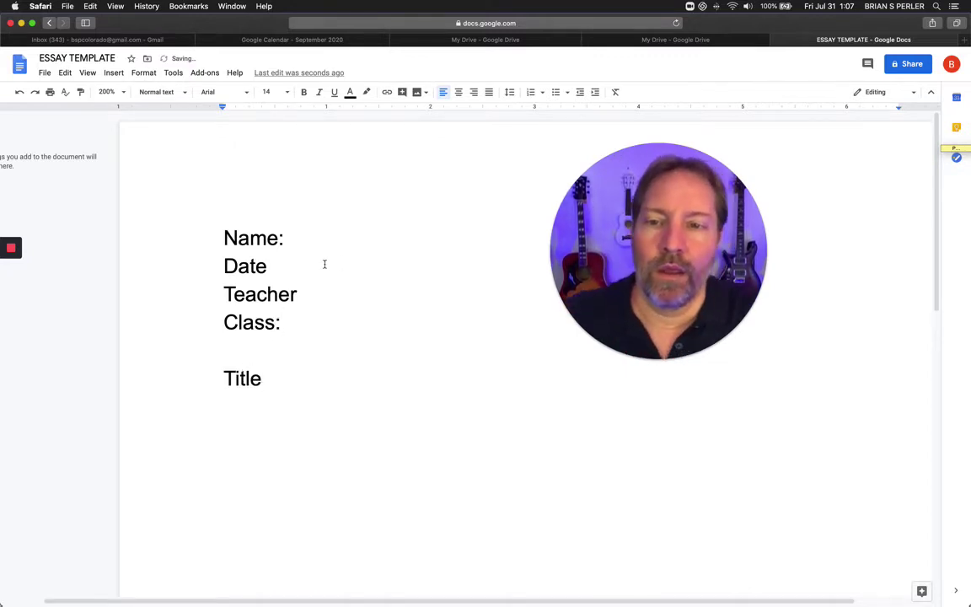
key("super+a")
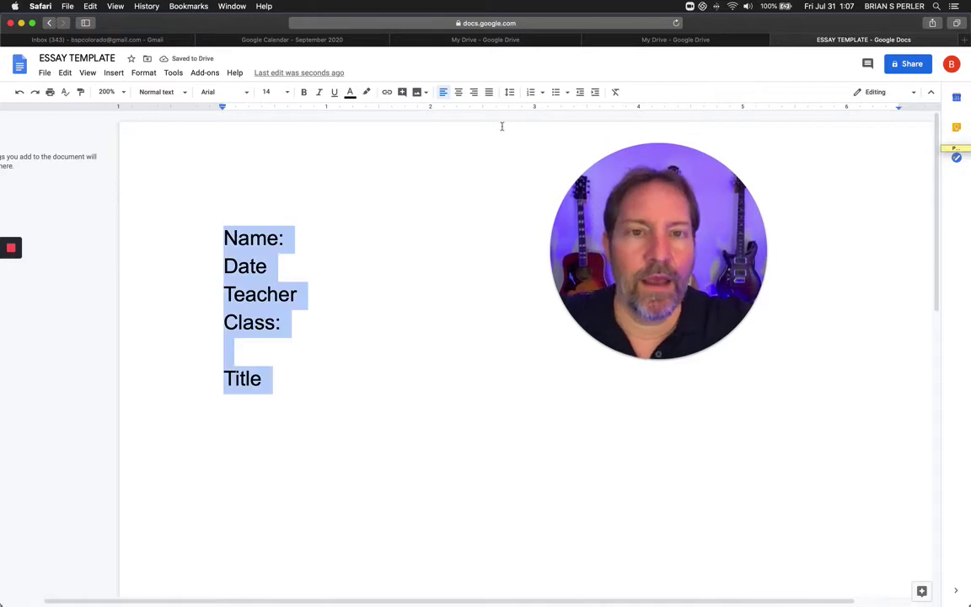
Apply 1.5 line spacing to the selected Name, Date, Teacher and Class lines.
left_click(509, 92)
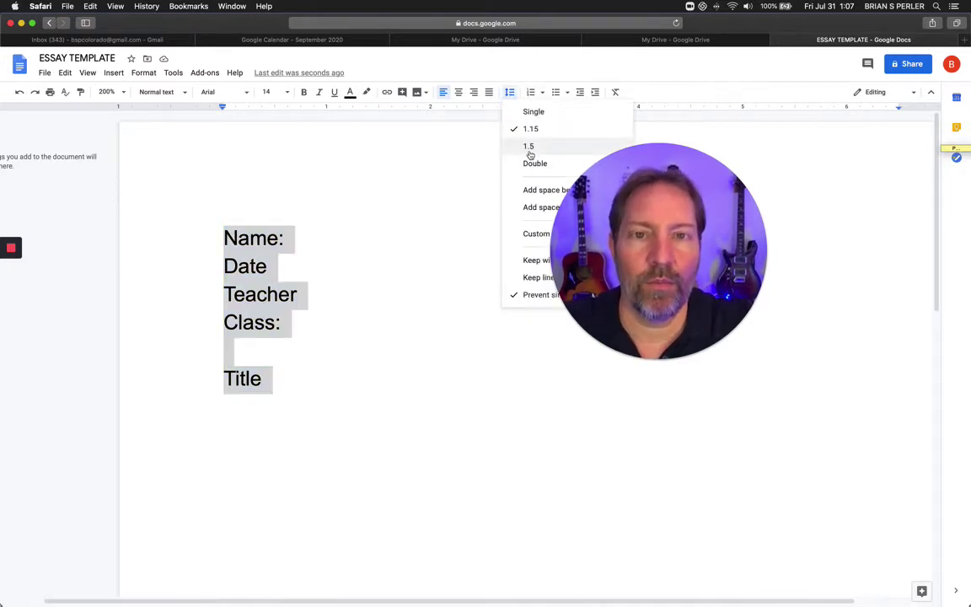
left_click(529, 148)
left_click(452, 261)
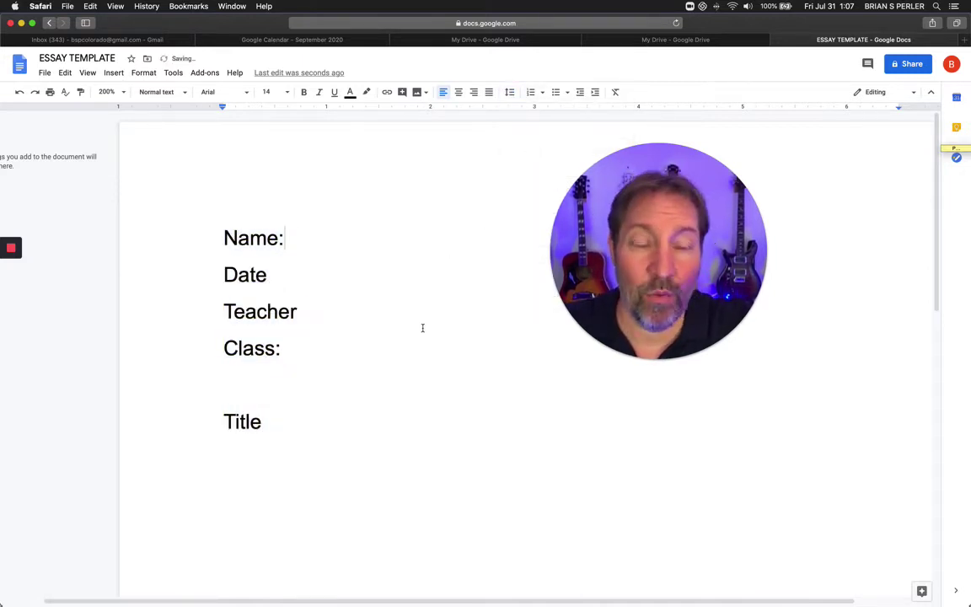
scroll(453, 314, "up", 1)
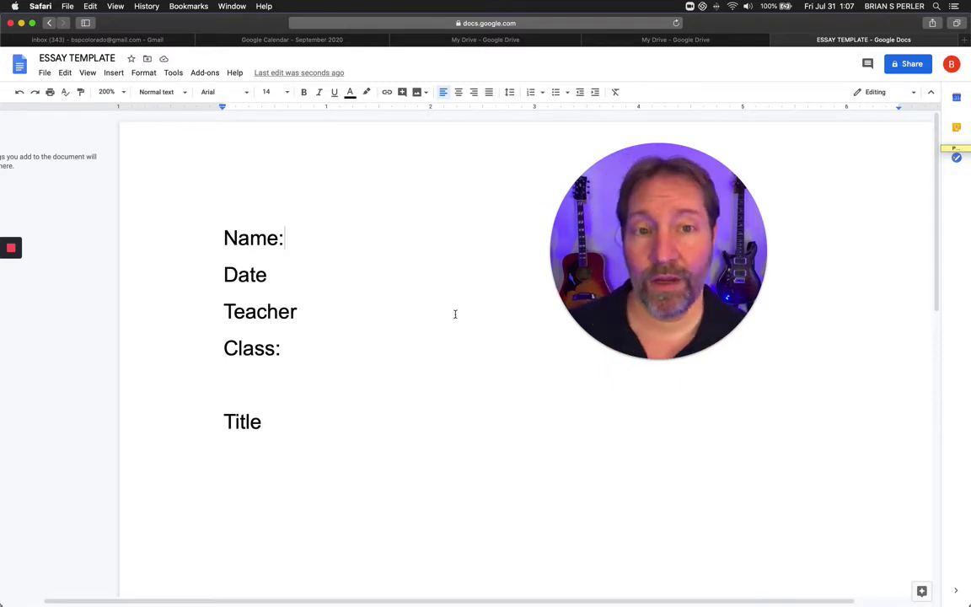
Fill in the student's name, Date: 7/31/20, the teacher's name and Class: LA.
left_click(282, 275)
type(":")
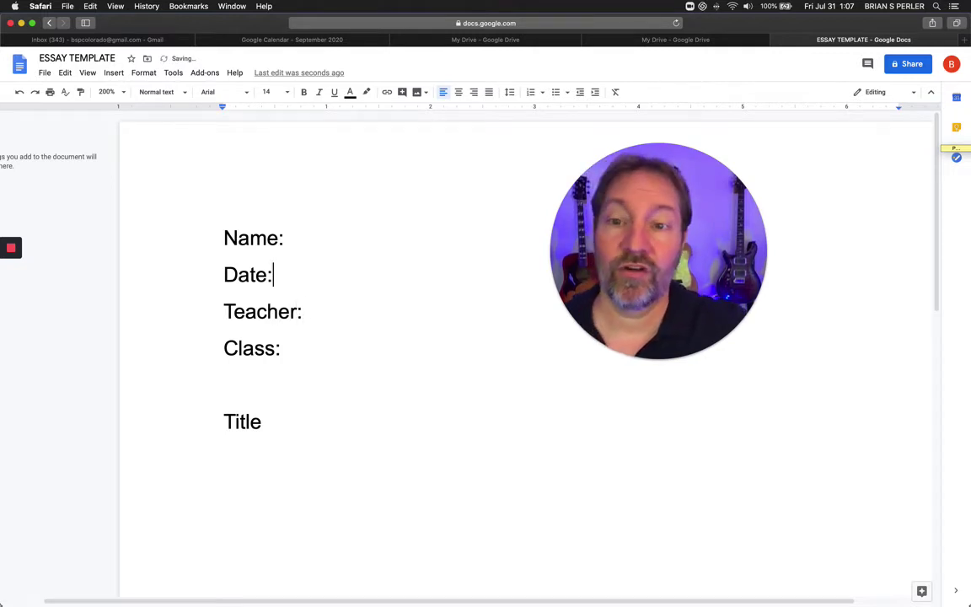
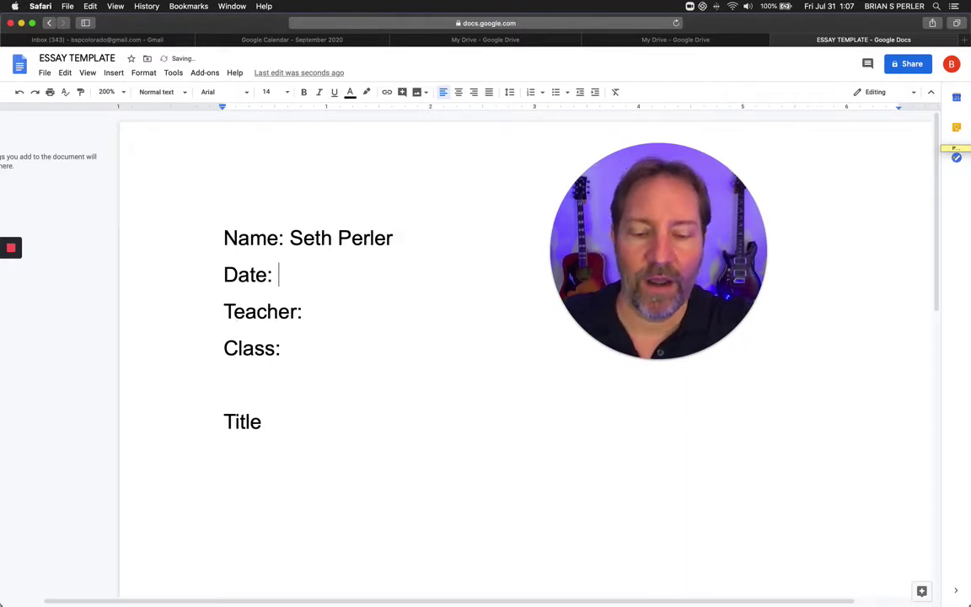
type(" &")
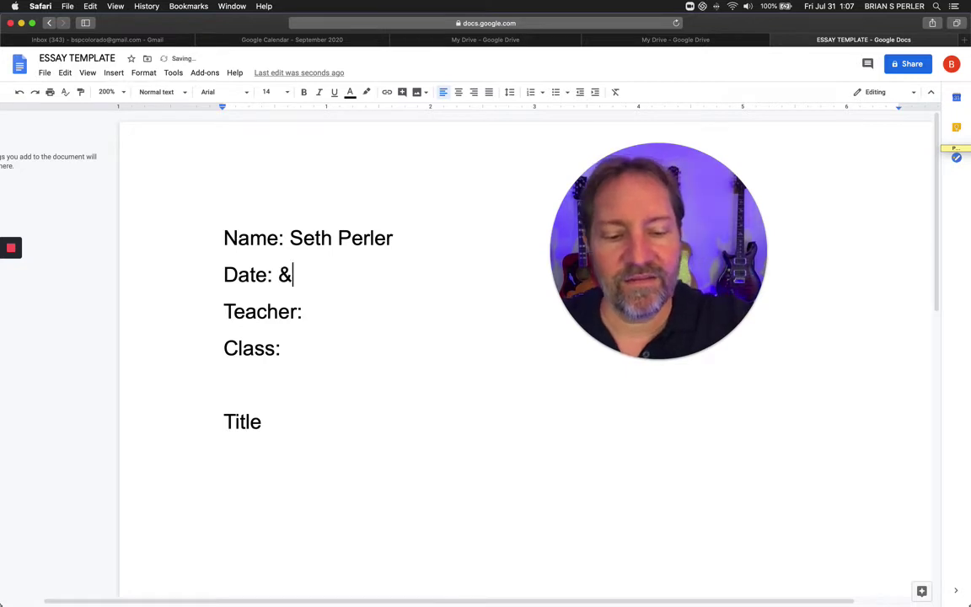
type("/31/")
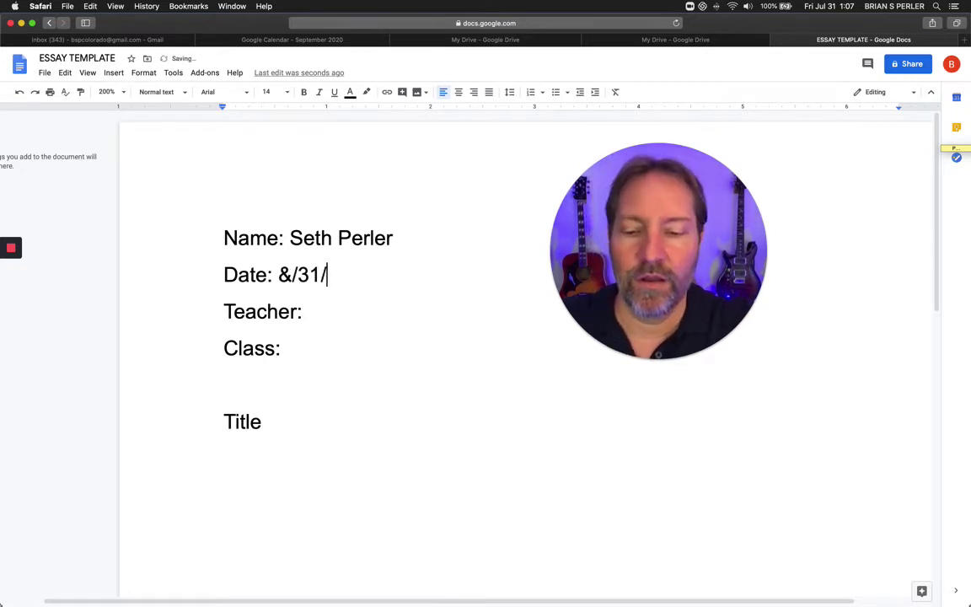
type("20")
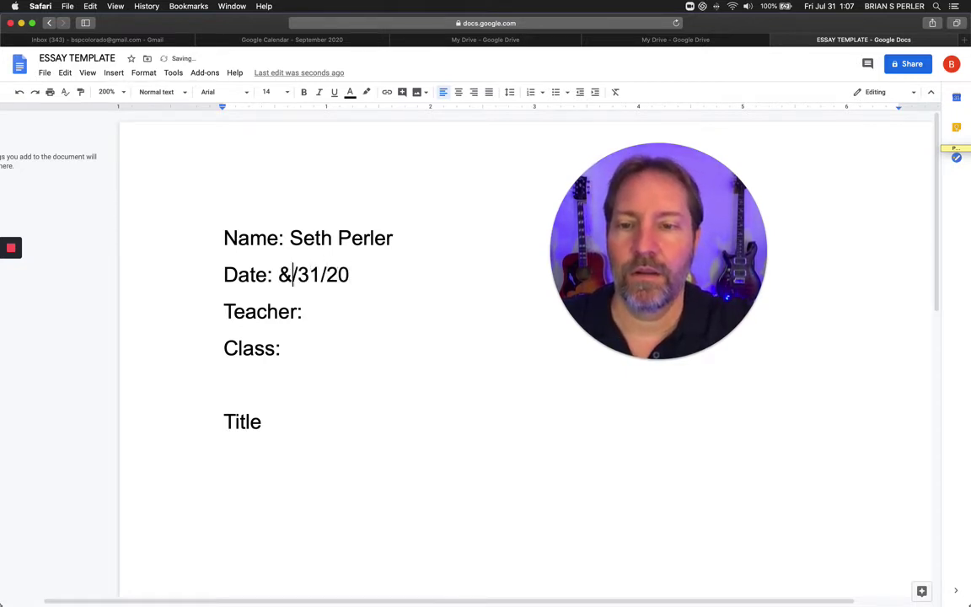
key("BackSpace")
type("7")
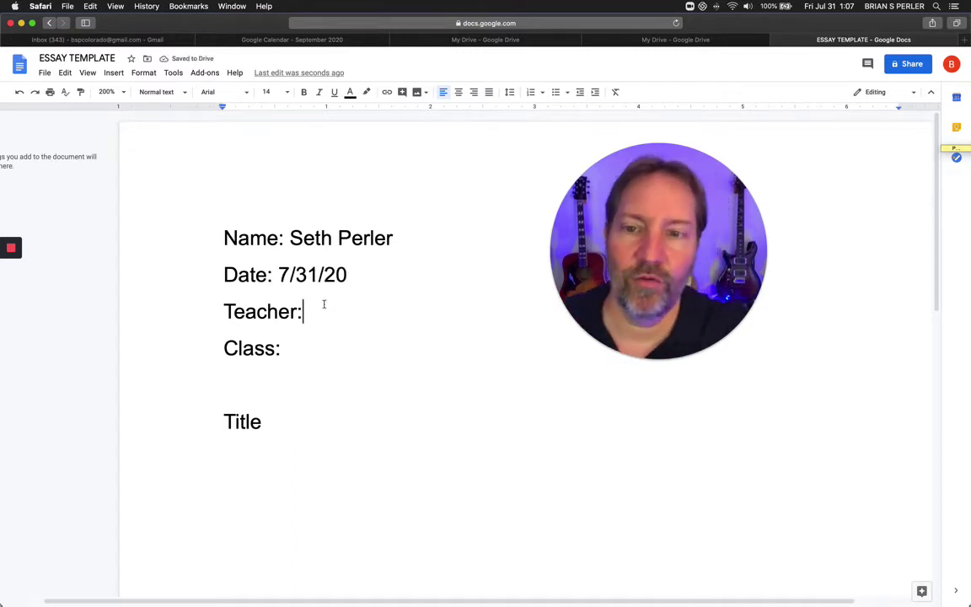
type(" Mr. ")
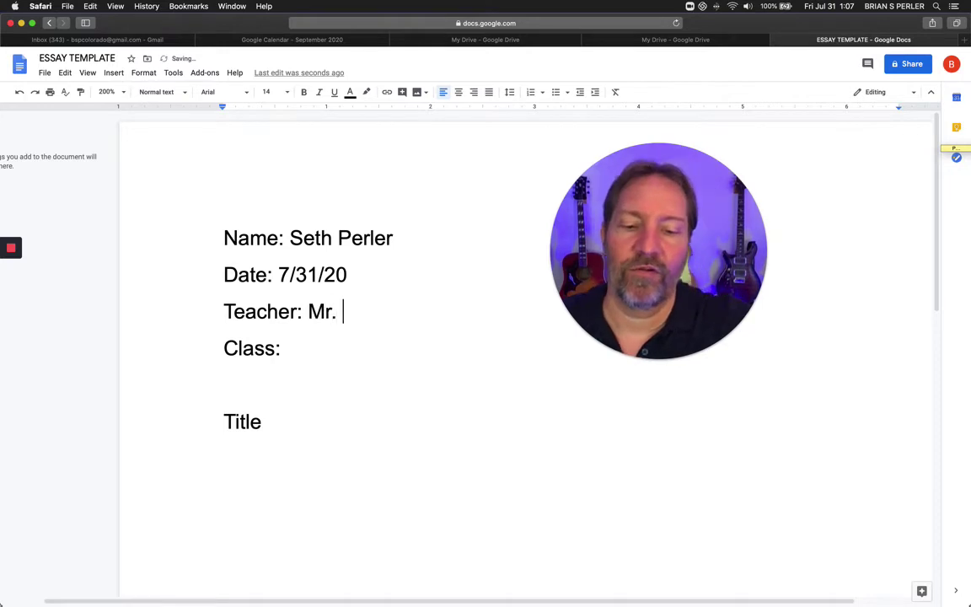
type("Smith")
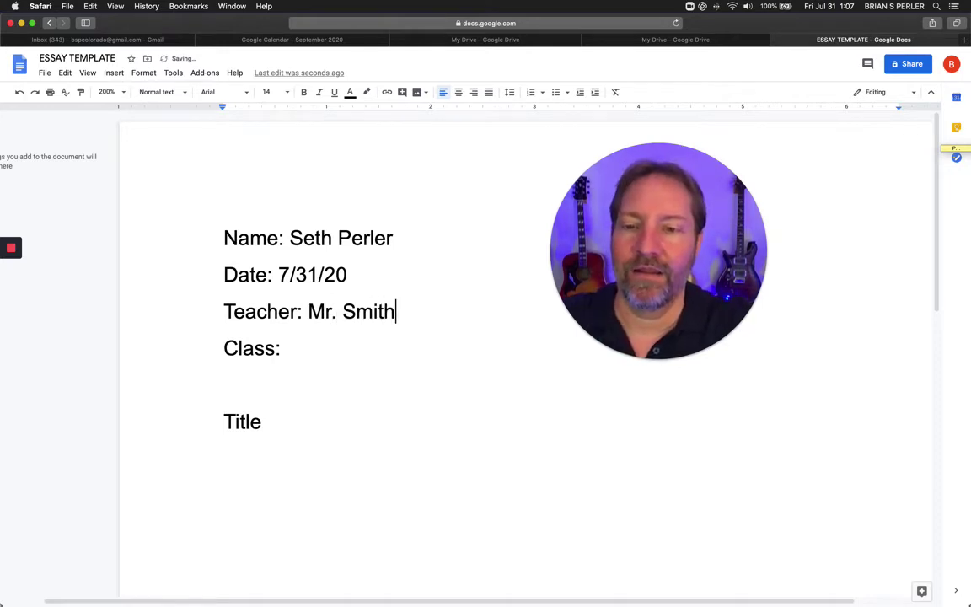
left_click(281, 348)
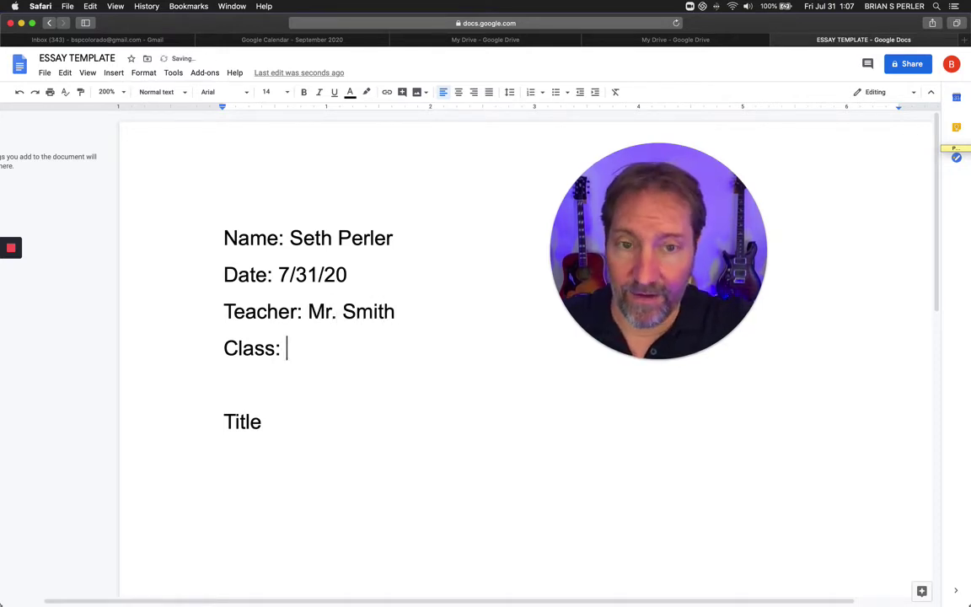
type("LA")
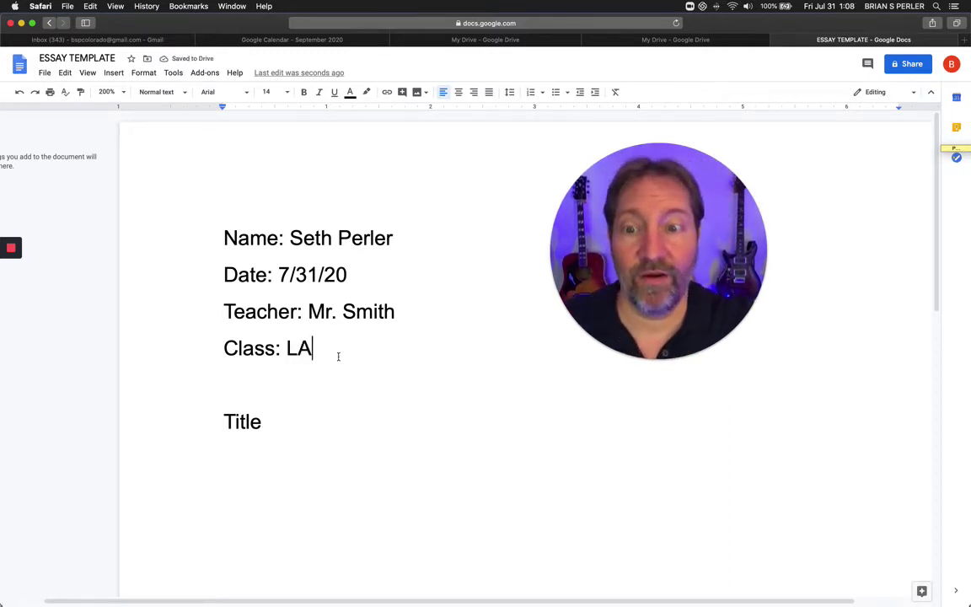
double_click(229, 424)
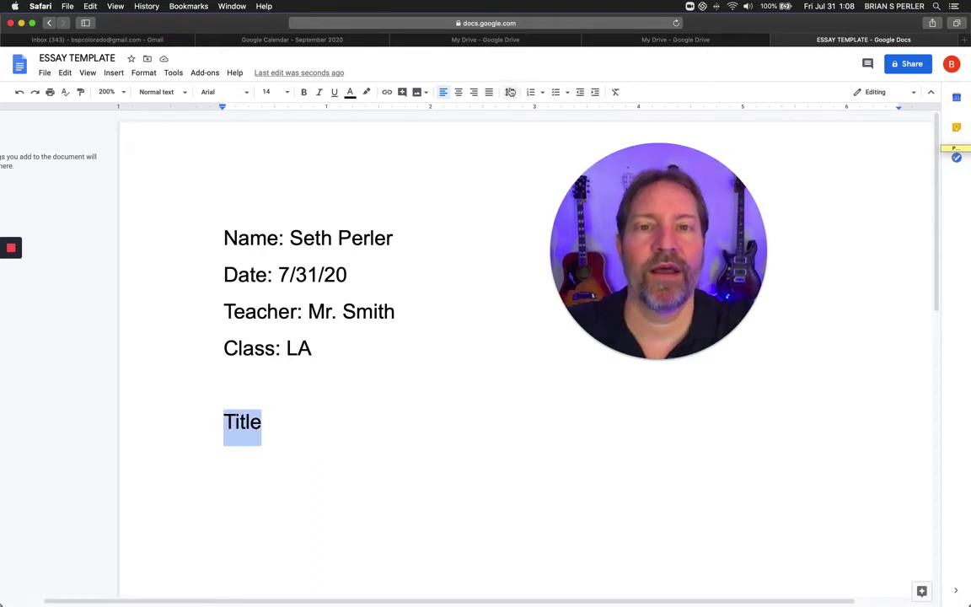
Make Title bold and centered, with a plain left-aligned new line below it.
left_click(458, 93)
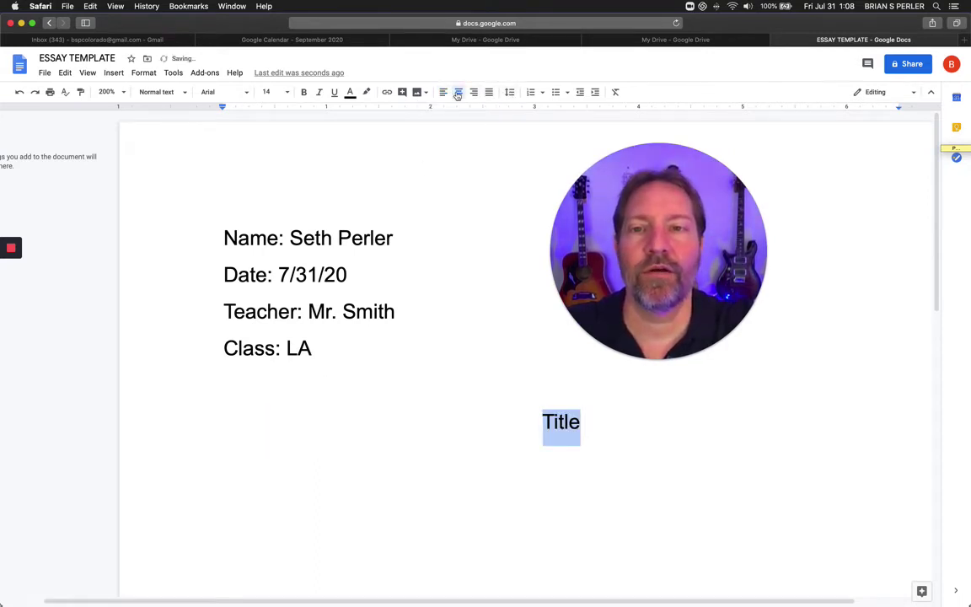
left_click(305, 92)
key("Right")
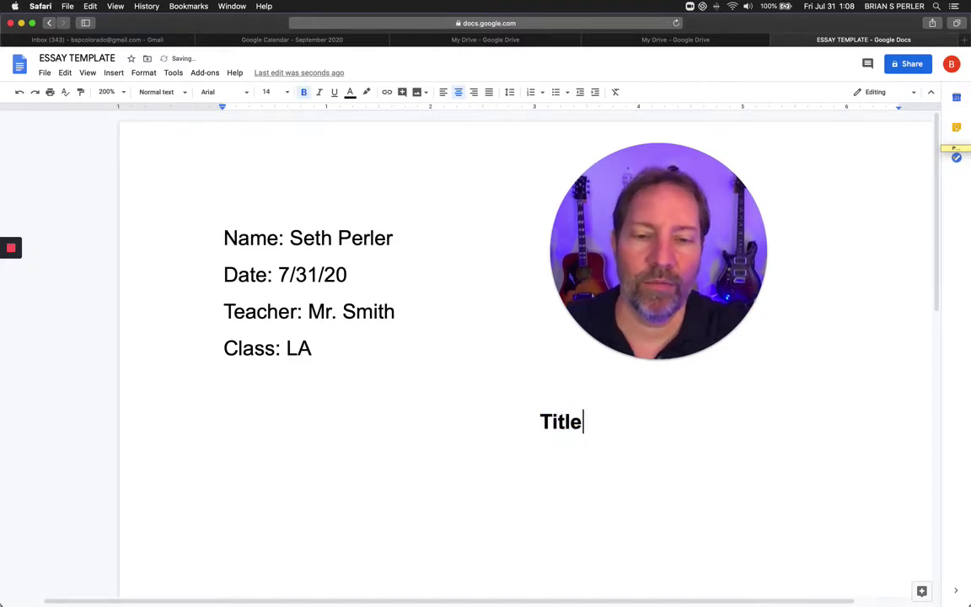
key("Return")
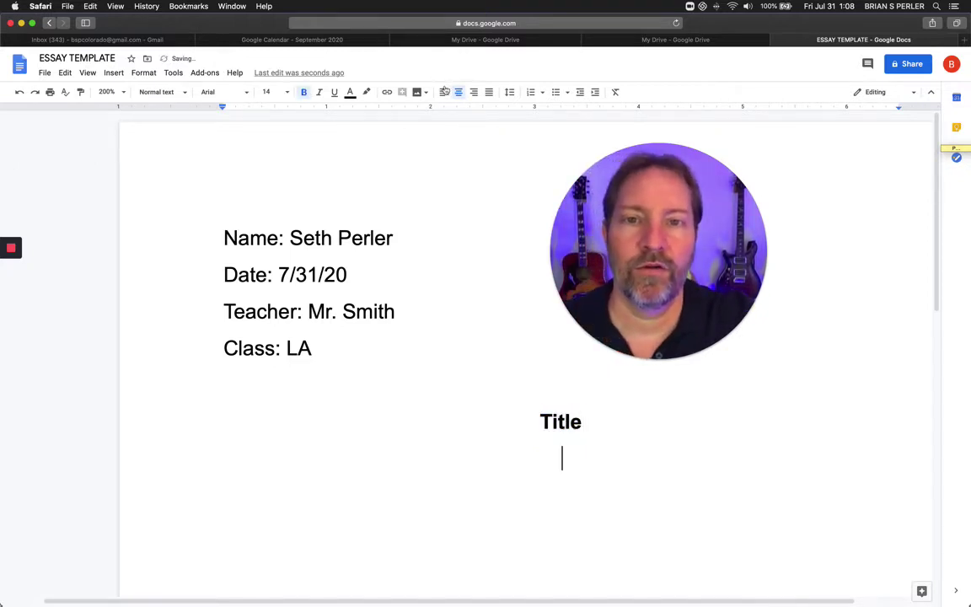
left_click(445, 92)
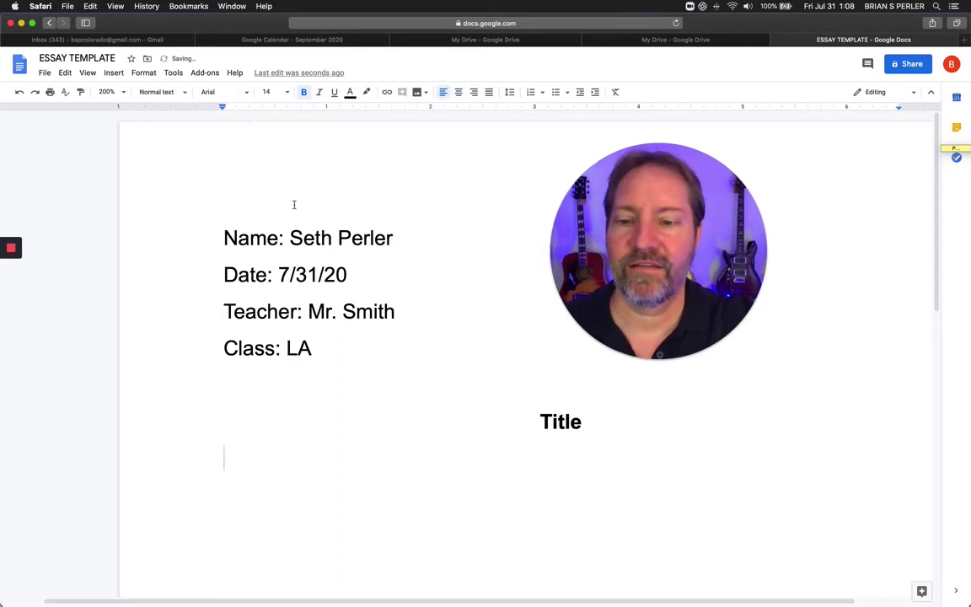
left_click(304, 92)
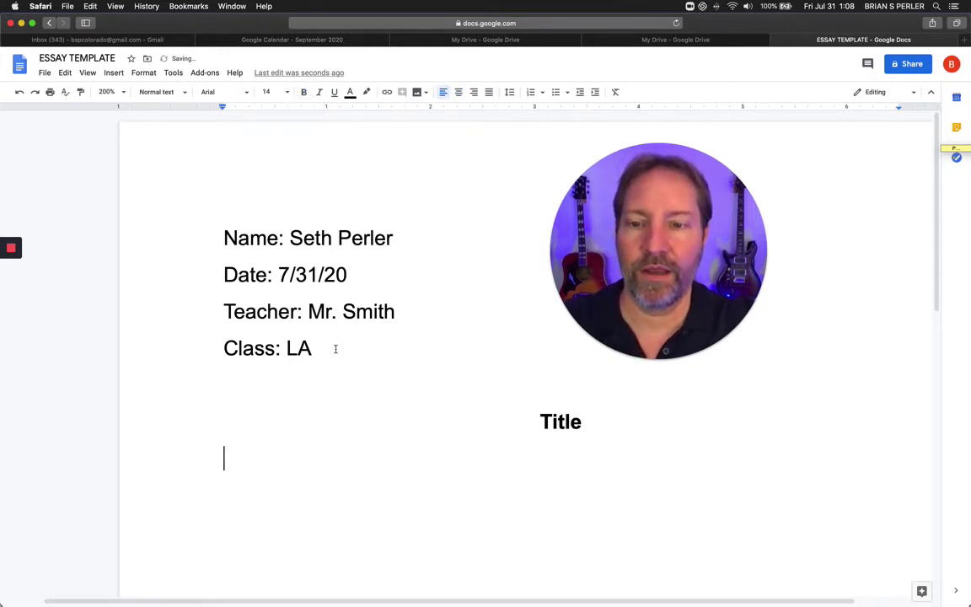
Add Intro, Body 1, Body 2, Conclusion and Bibliography Works Cited lines below Title.
type("Intro")
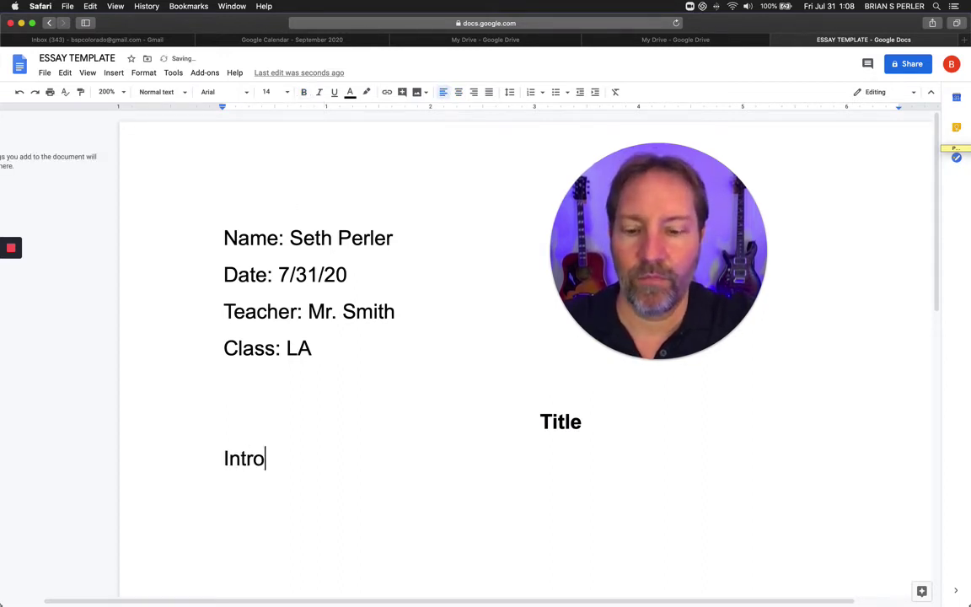
key("Return")
key("Return")
type("Body 1")
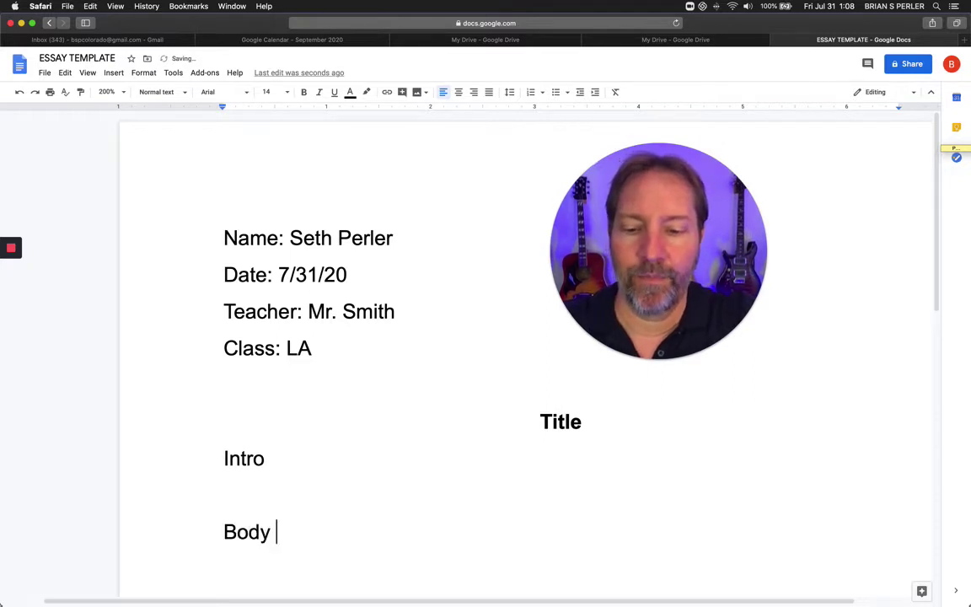
key("Return")
key("Return")
type("Bo")
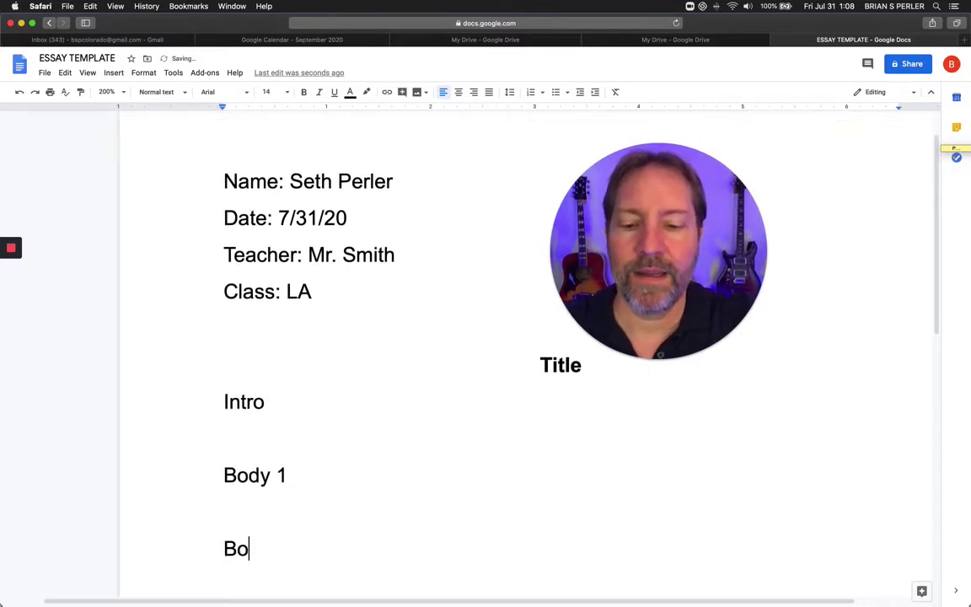
type("dy 2")
key("Return")
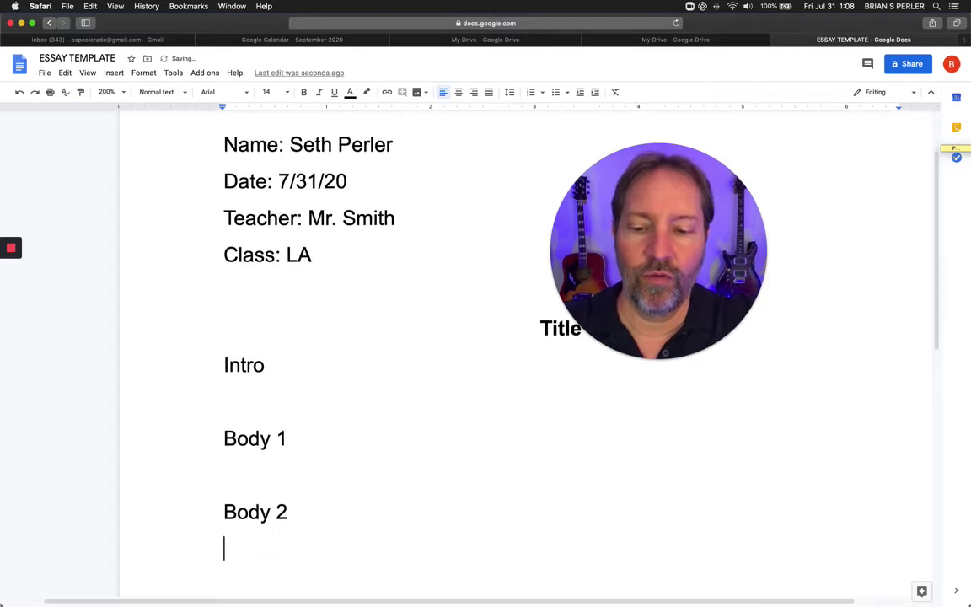
key("Return")
type("C")
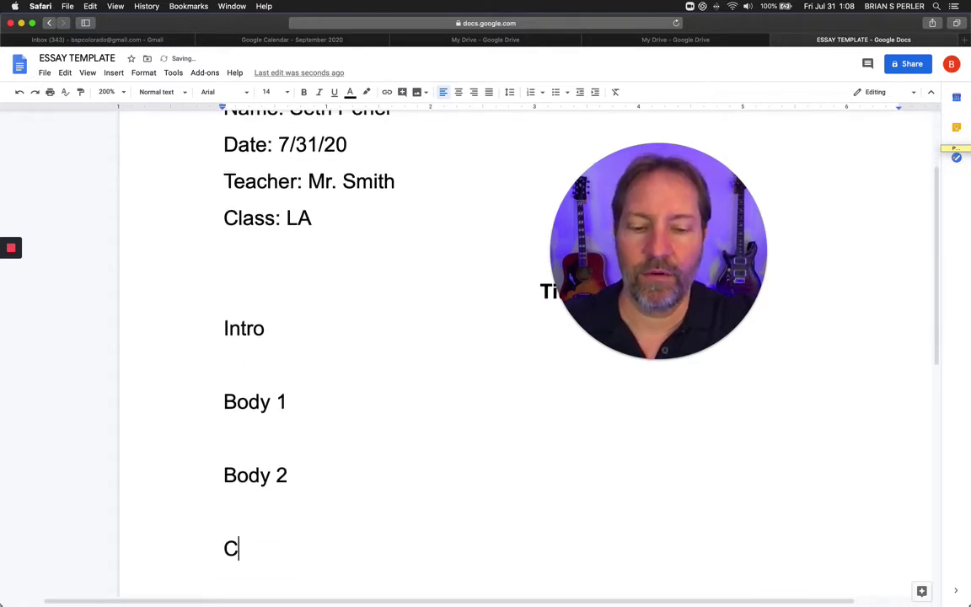
type("onclus")
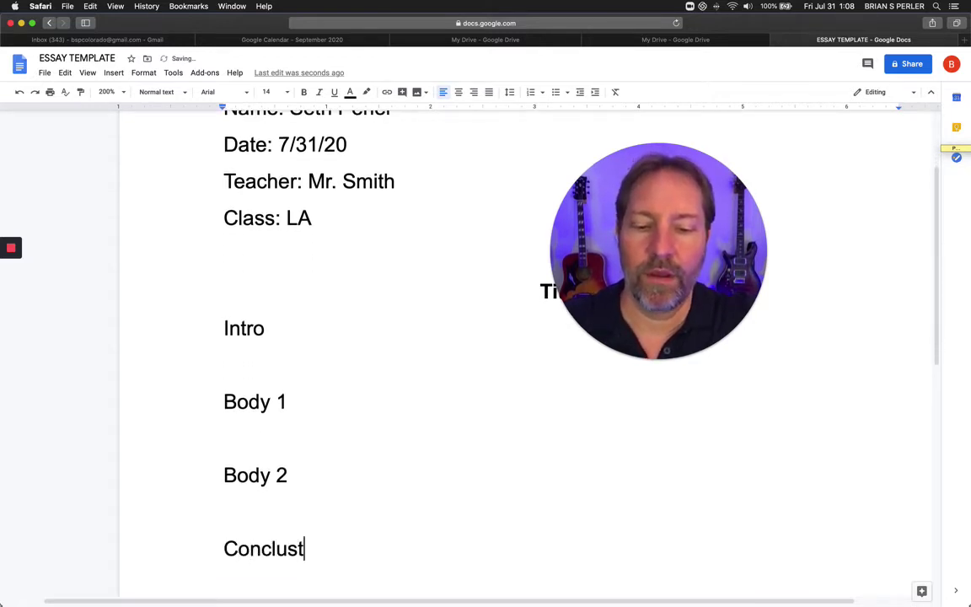
type("ion")
key("Return")
type("Bi")
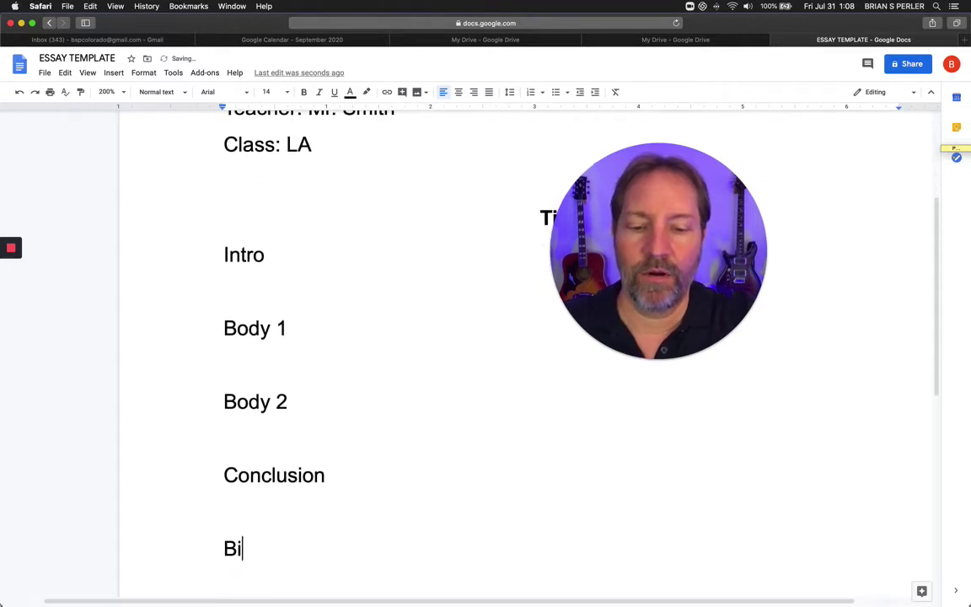
type("bliography")
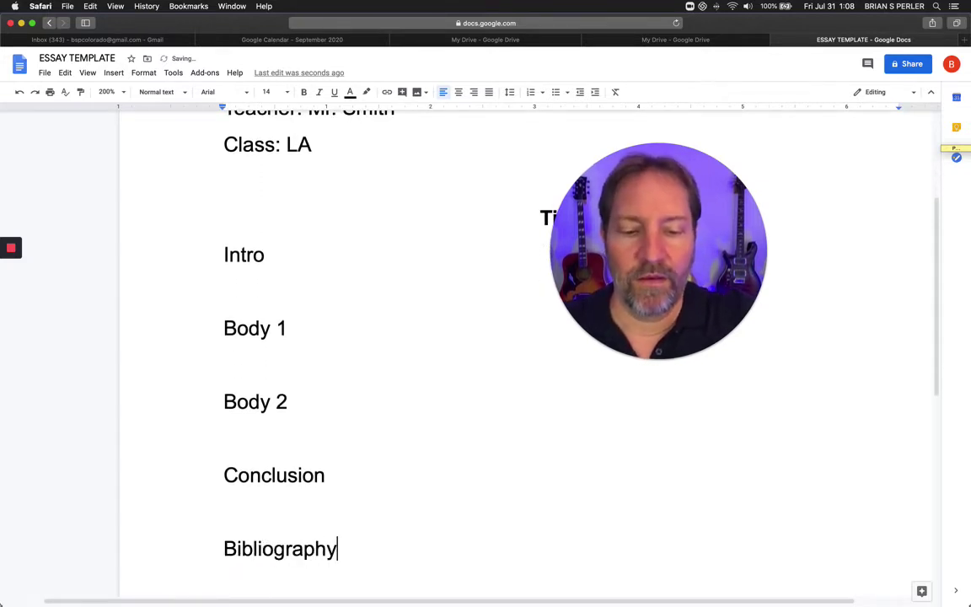
type(" Works")
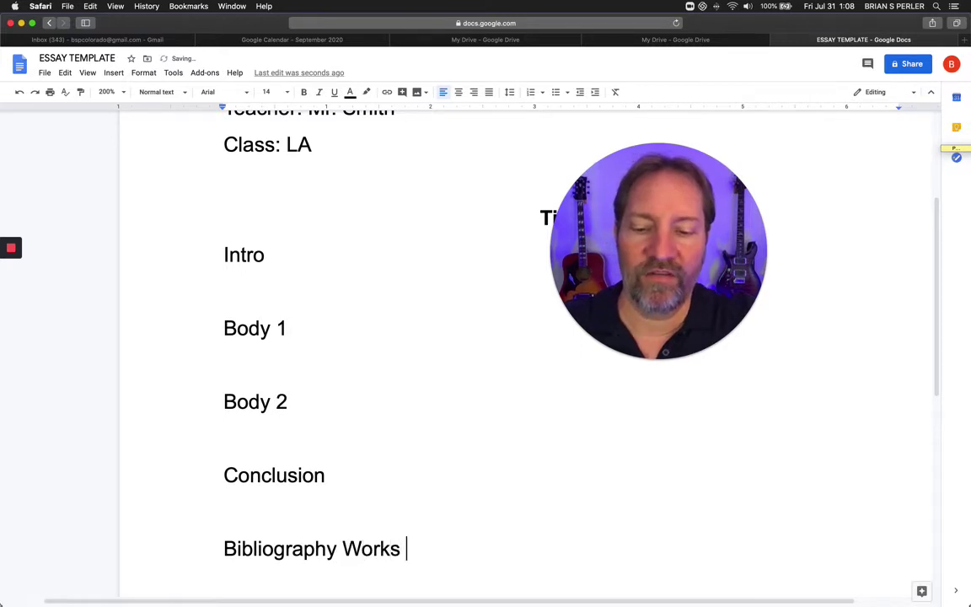
type(" Cited")
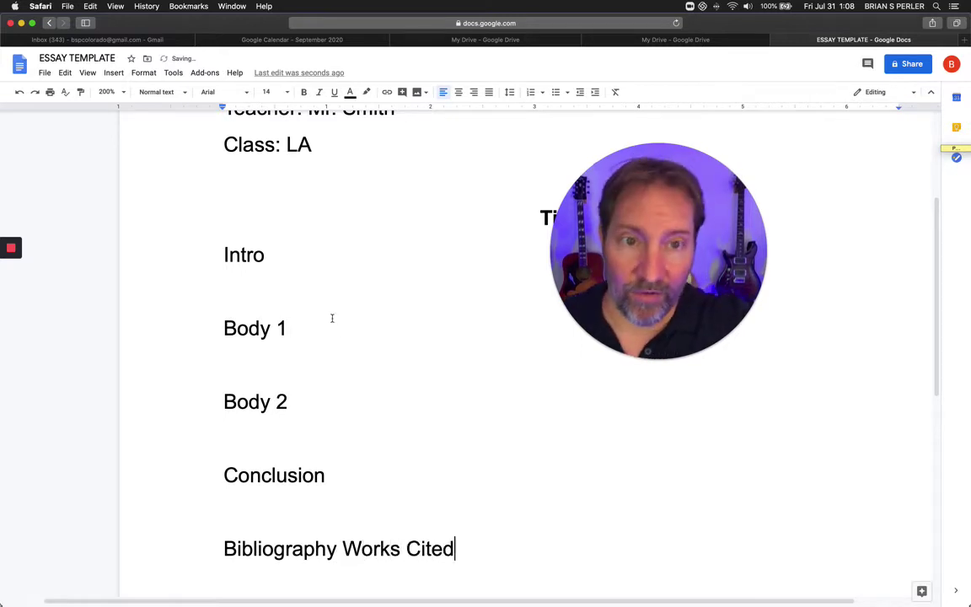
scroll(263, 253, "up", 5)
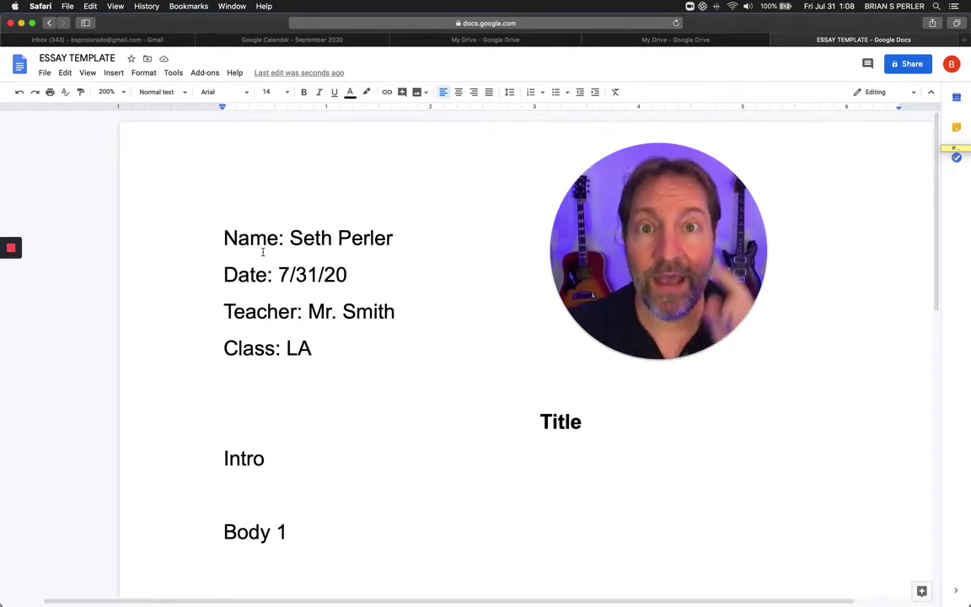
left_click_drag(635, 236, 491, 213)
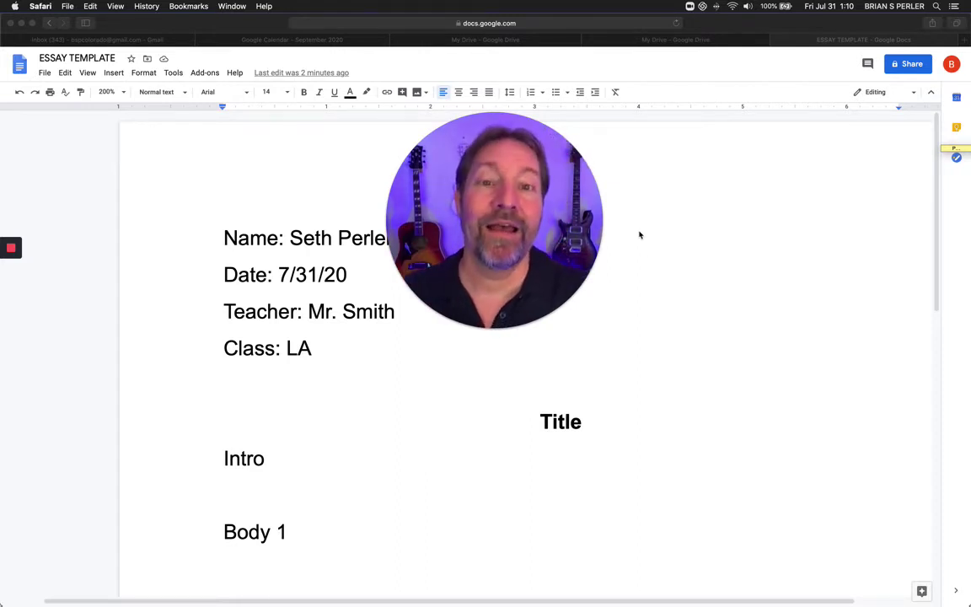
left_click_drag(494, 325, 631, 325)
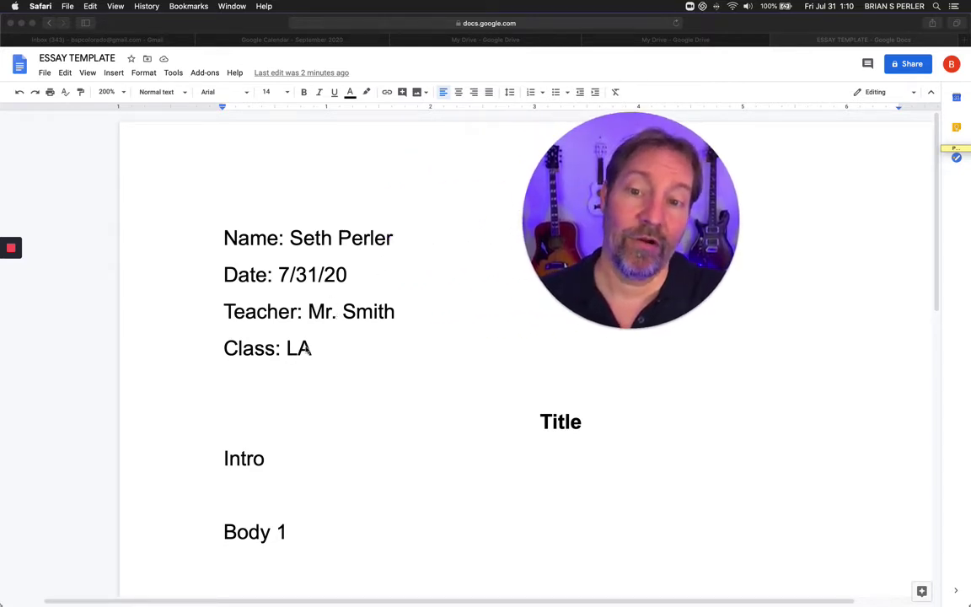
Join Class: LA onto the Teacher line and change Title to Title/assignment.
left_click(224, 348)
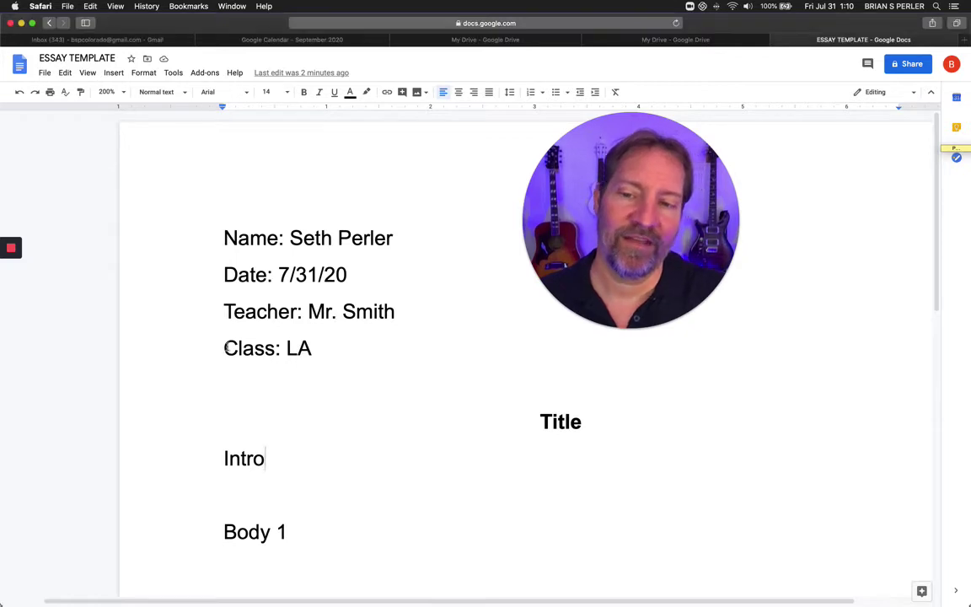
left_click(224, 348)
key("BackSpace")
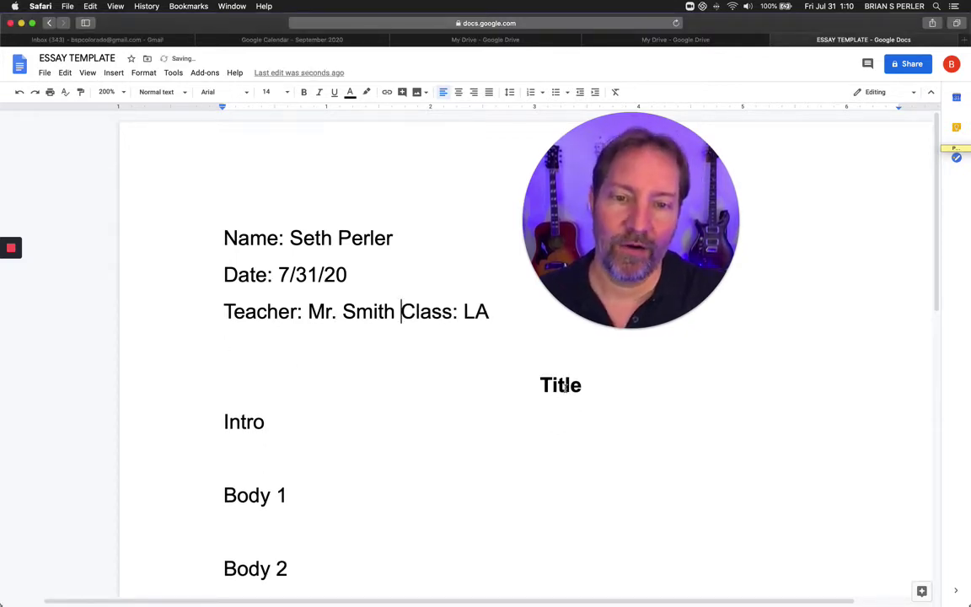
left_click(592, 386)
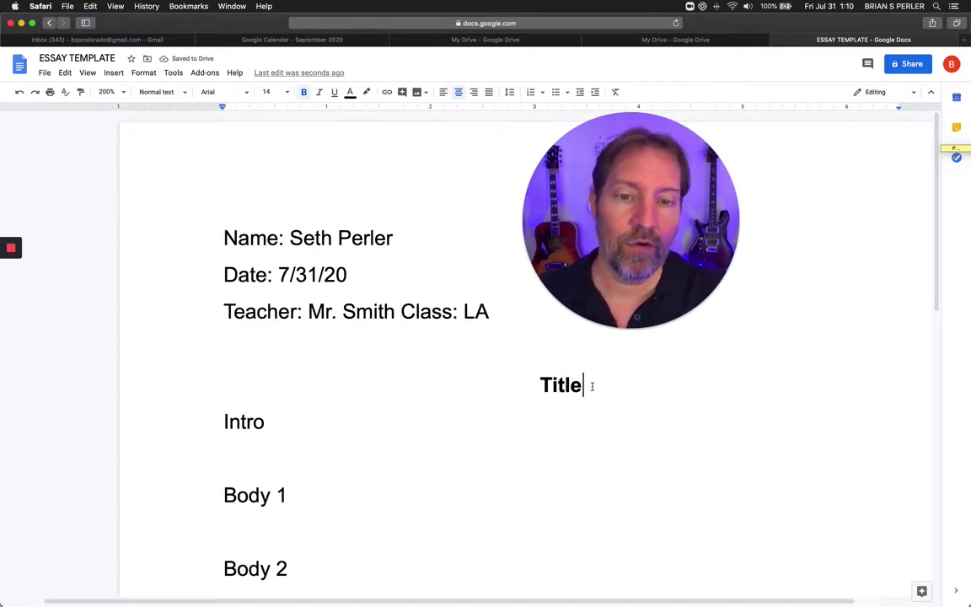
type("/assig")
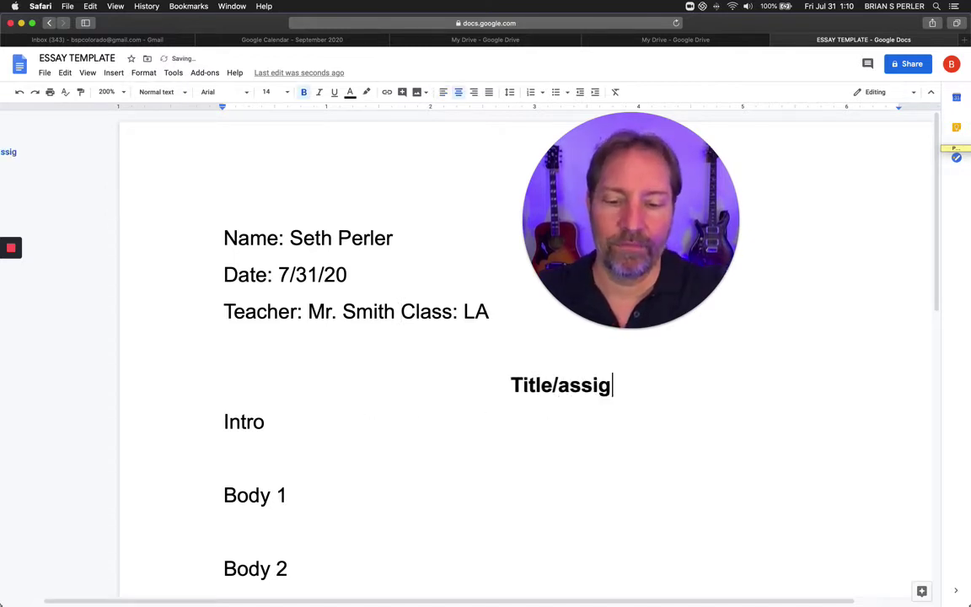
type("nment")
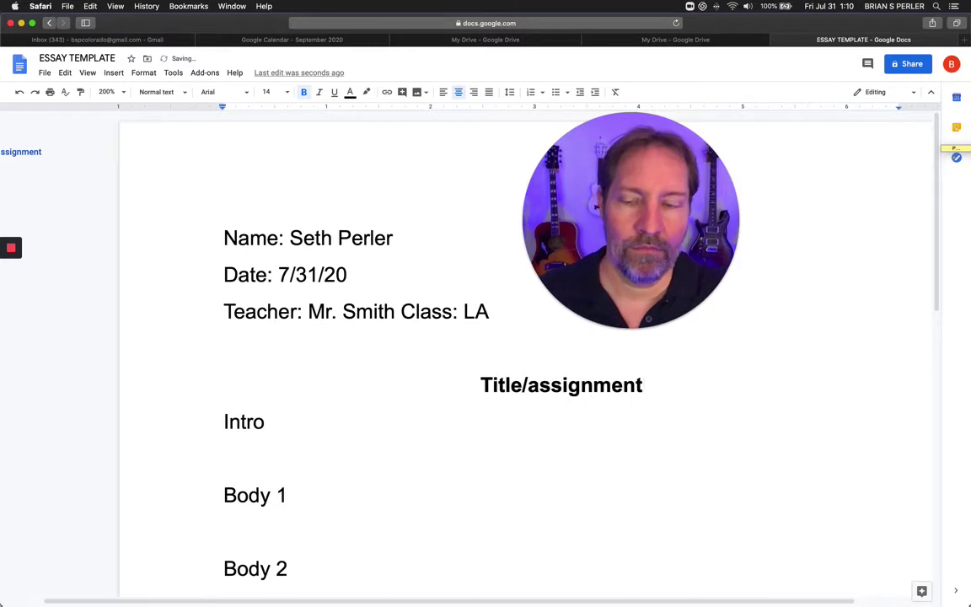
Add ': Tells what I will teach' after Intro, fixing typos, and a colon after Body 1.
left_click(265, 422)
type(": ")
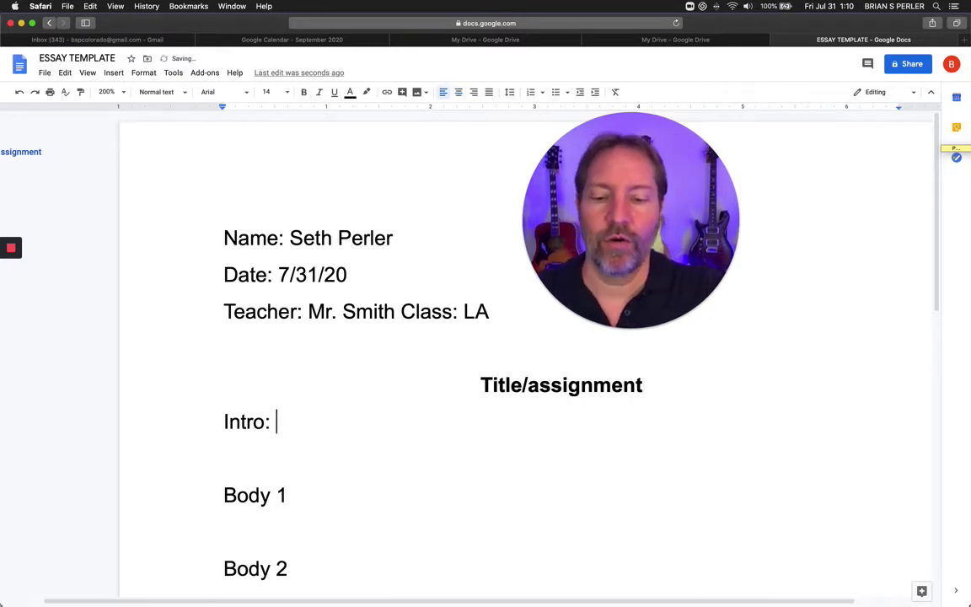
type("TElls wh")
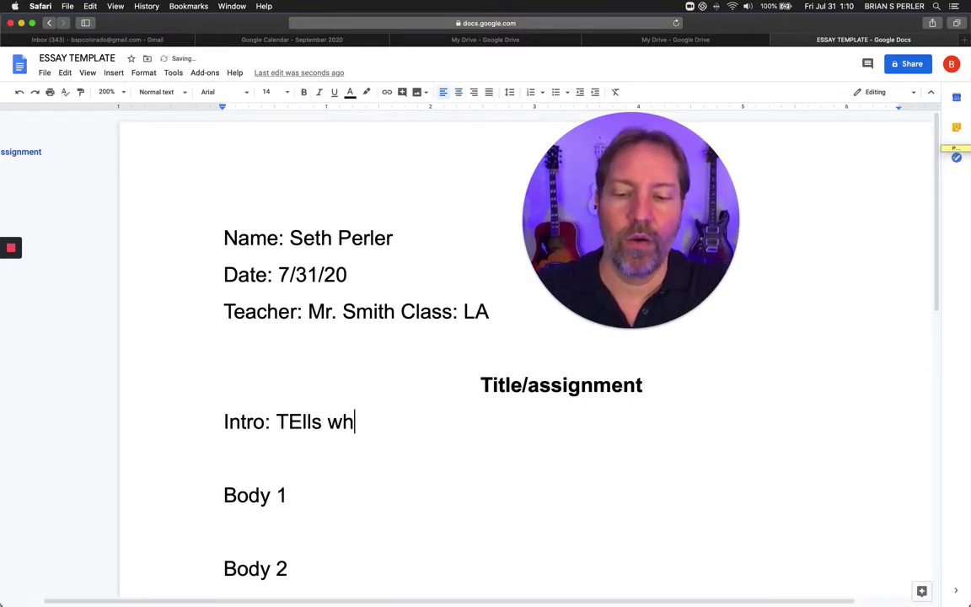
type("at I will ")
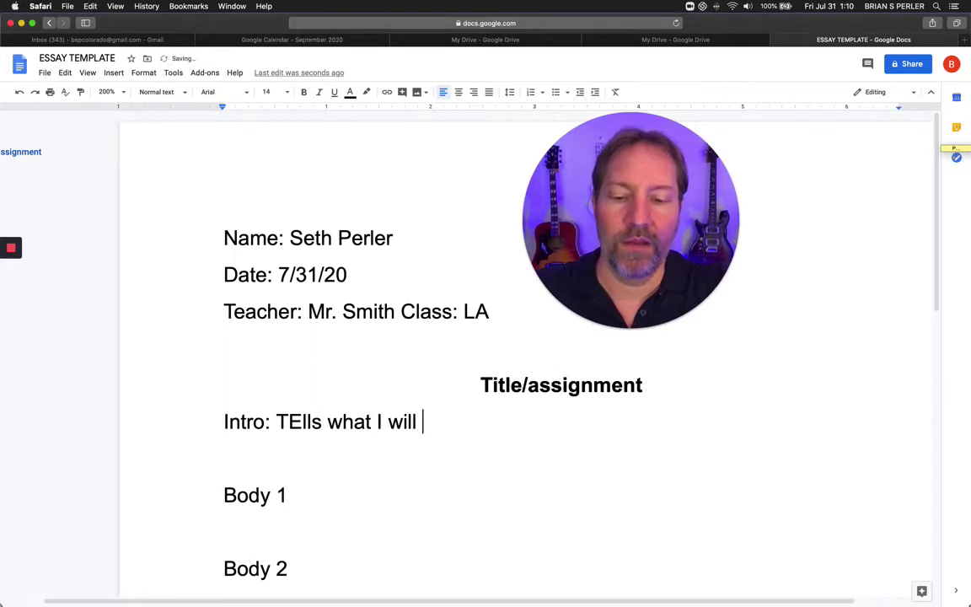
type("tech")
key("BackSpace")
key("BackSpace")
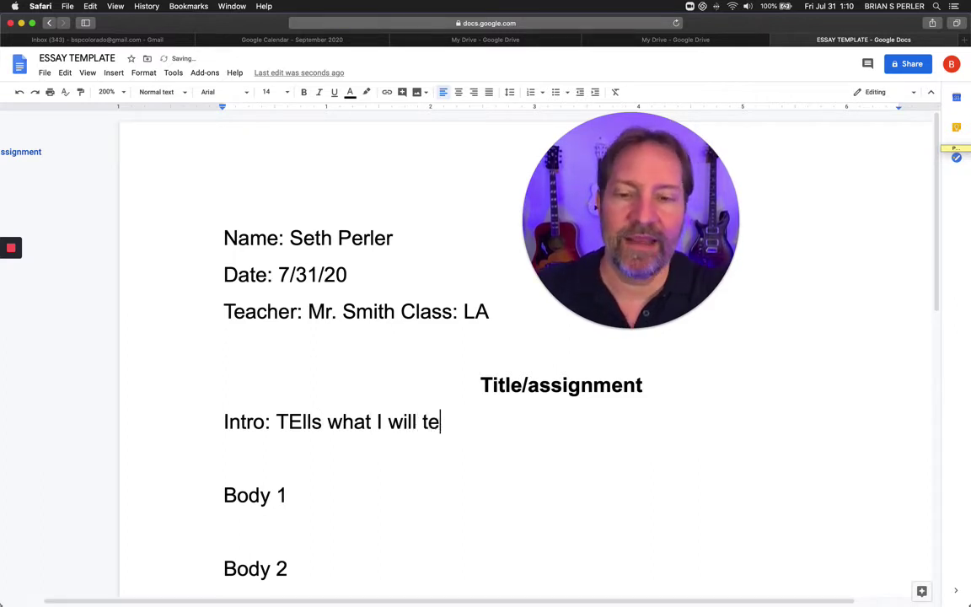
type("ach")
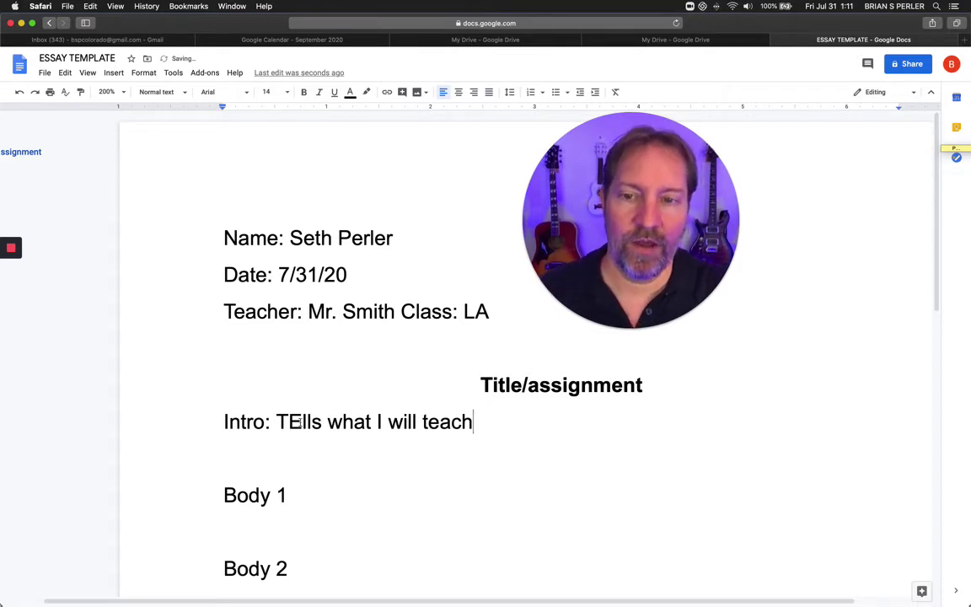
left_click(303, 422)
key("BackSpace")
type("e")
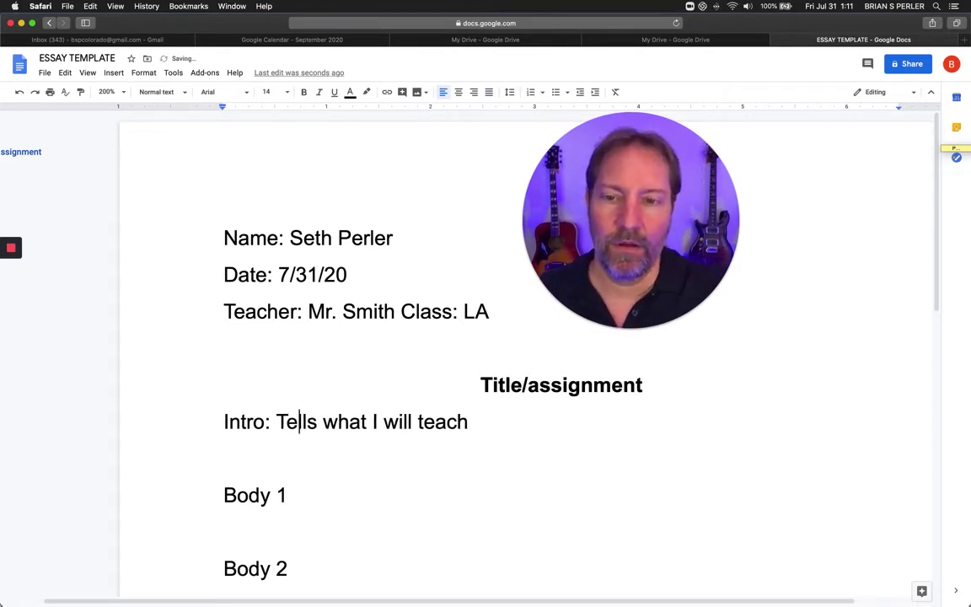
left_click(224, 458)
left_click(287, 496)
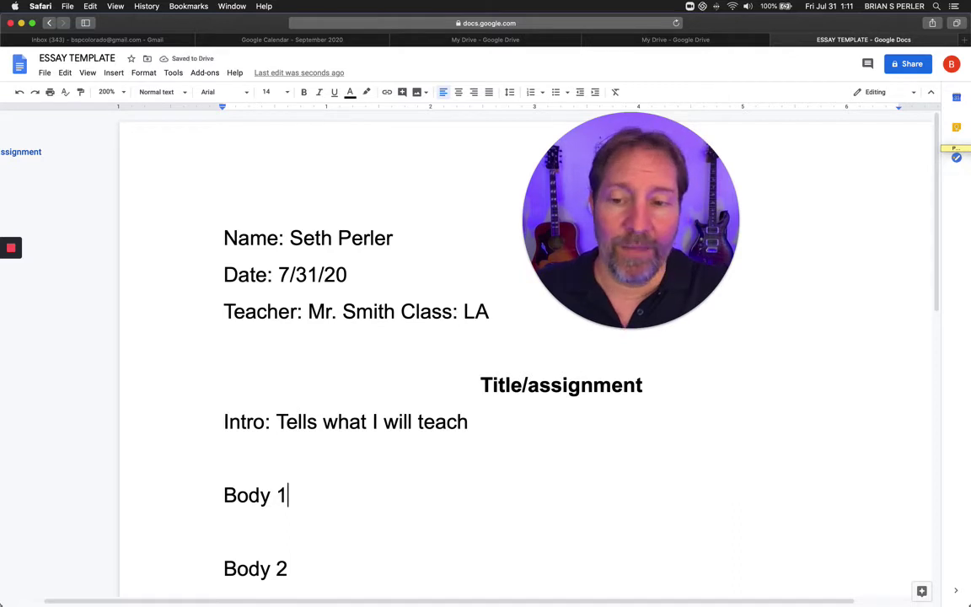
type(":")
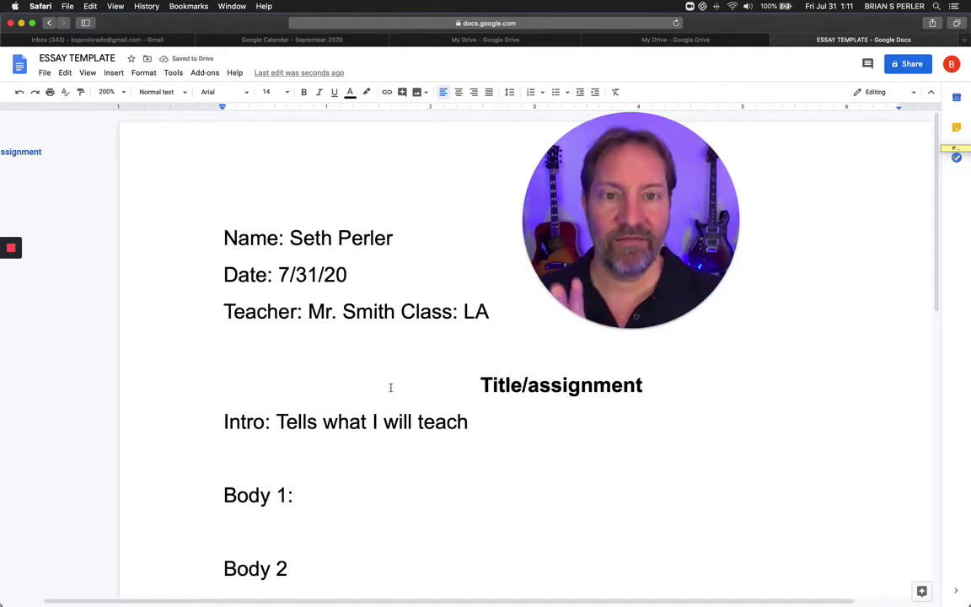
left_click_drag(613, 265, 471, 253)
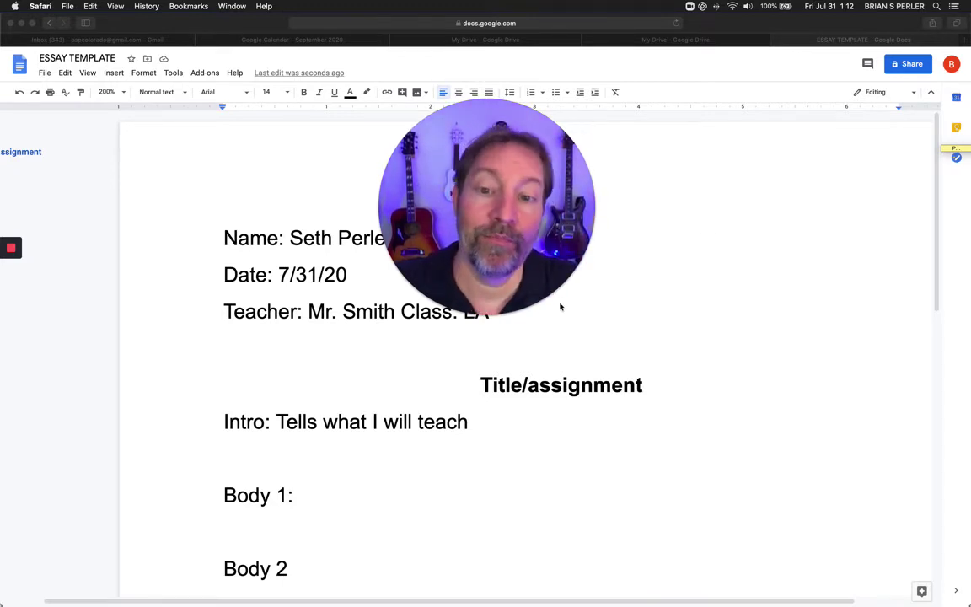
Type 'Topic details, proving point, suppoting' after Body 1:, correcting false starts.
left_click(324, 494)
scroll(324, 494, "down", 2)
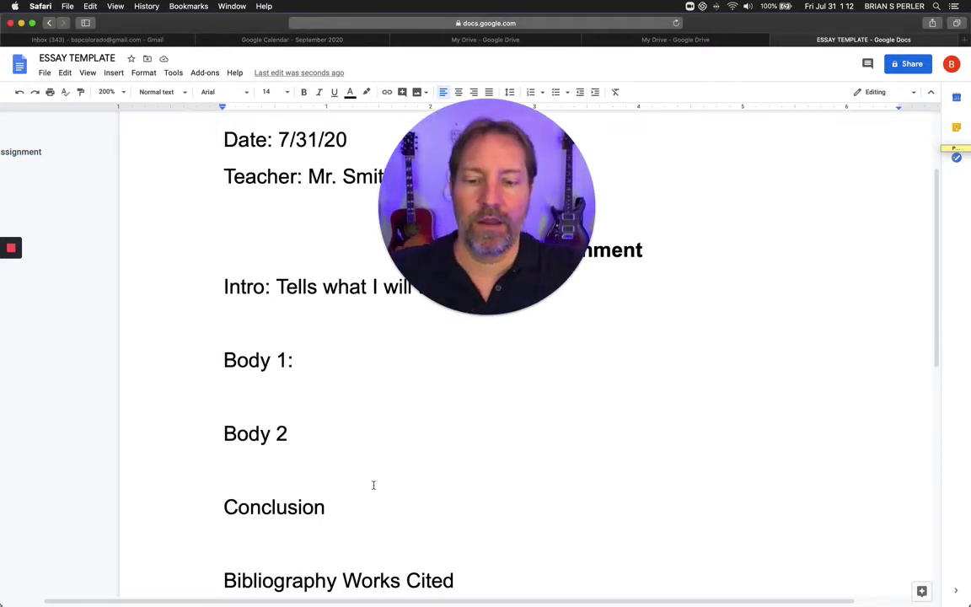
type("T")
key("BackSpace")
type("Su")
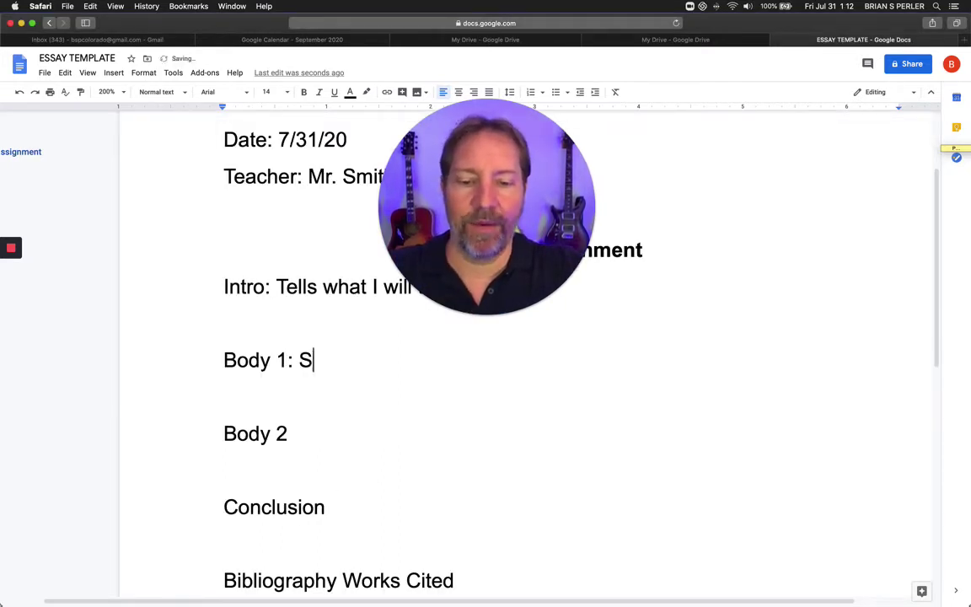
key("BackSpace")
key("BackSpace")
type("Ti")
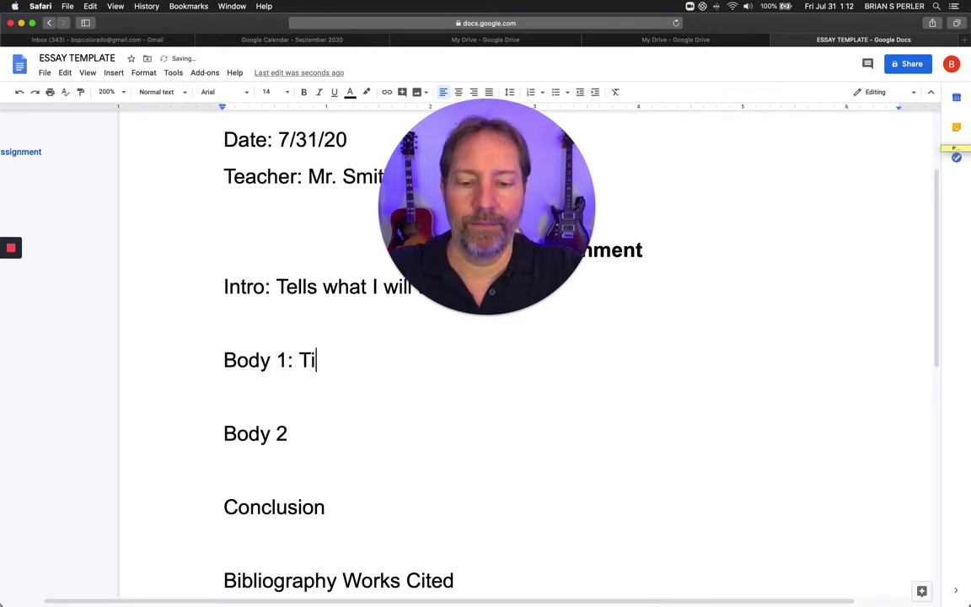
key("BackSpace")
type("opic details,")
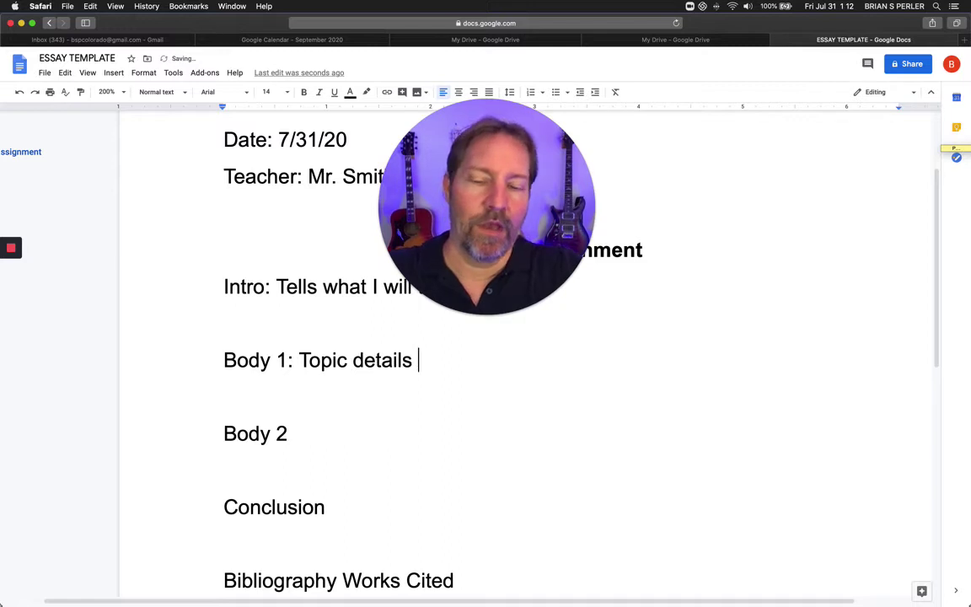
key("BackSpace")
type(", prove")
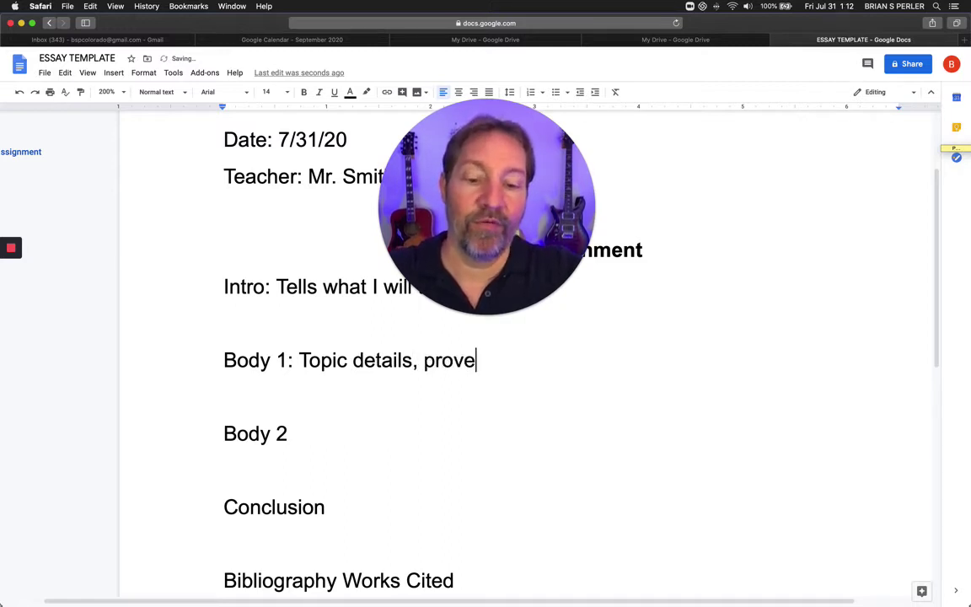
key("BackSpace")
type("int")
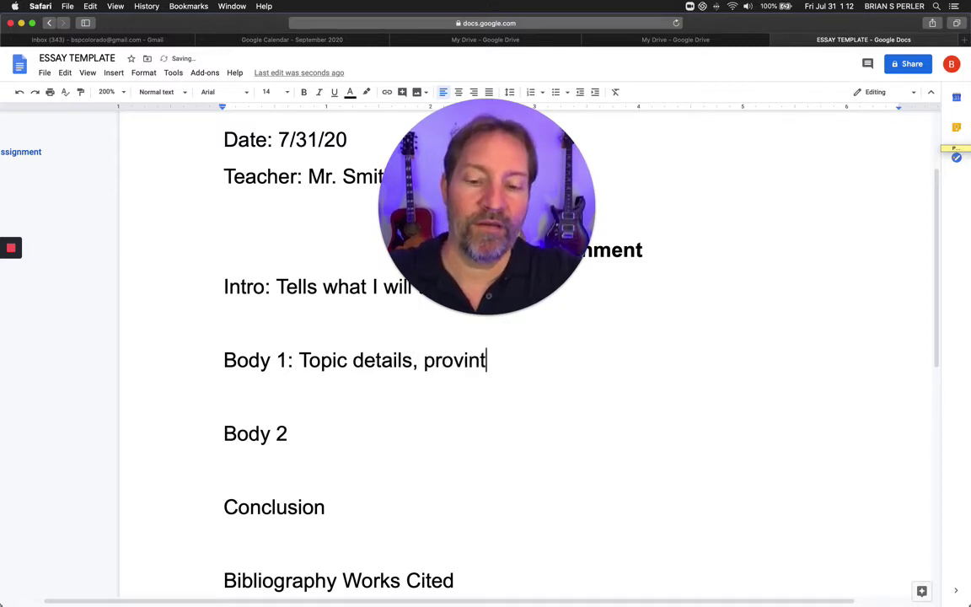
key("BackSpace")
key("BackSpace")
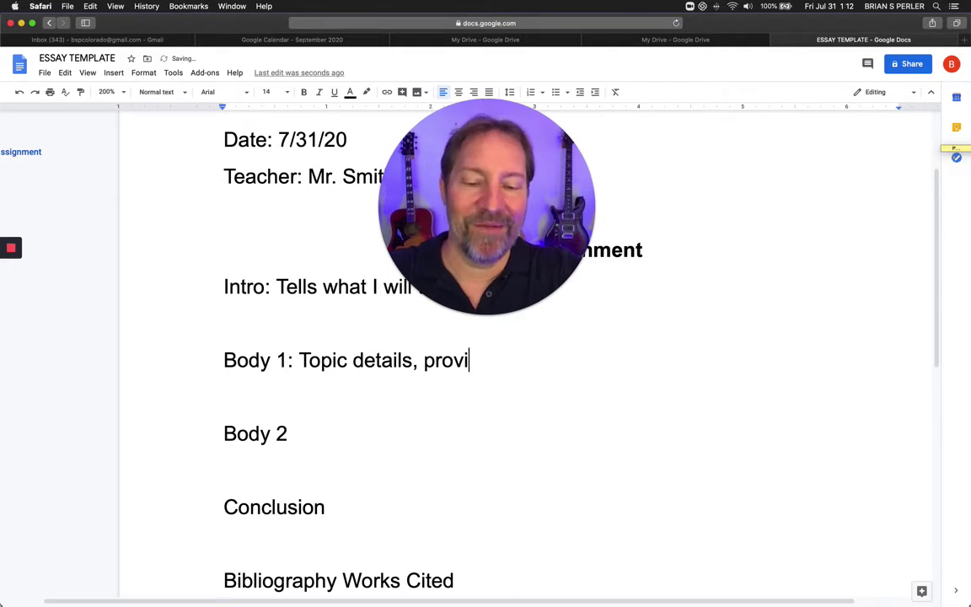
type("ng ")
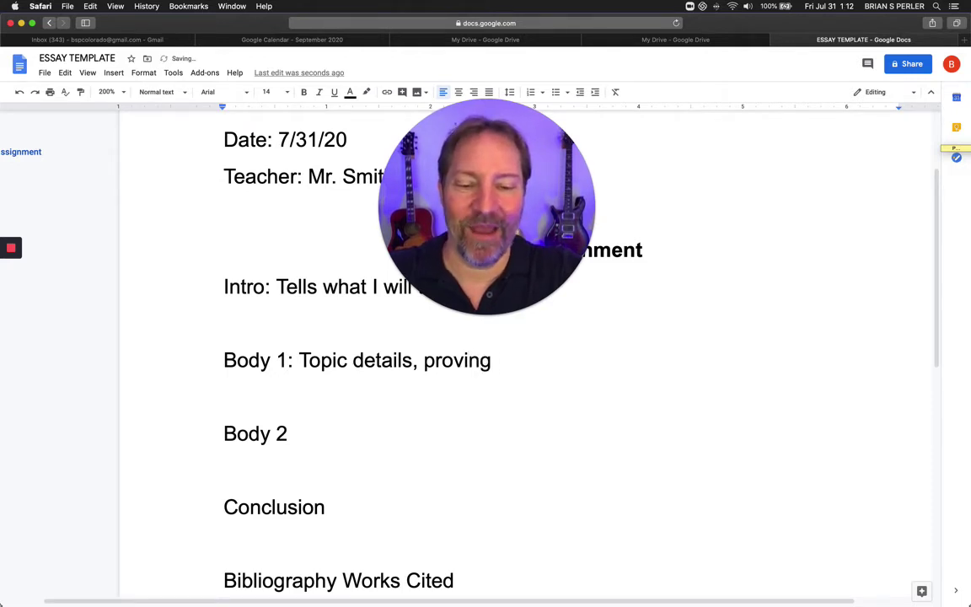
type("point, ")
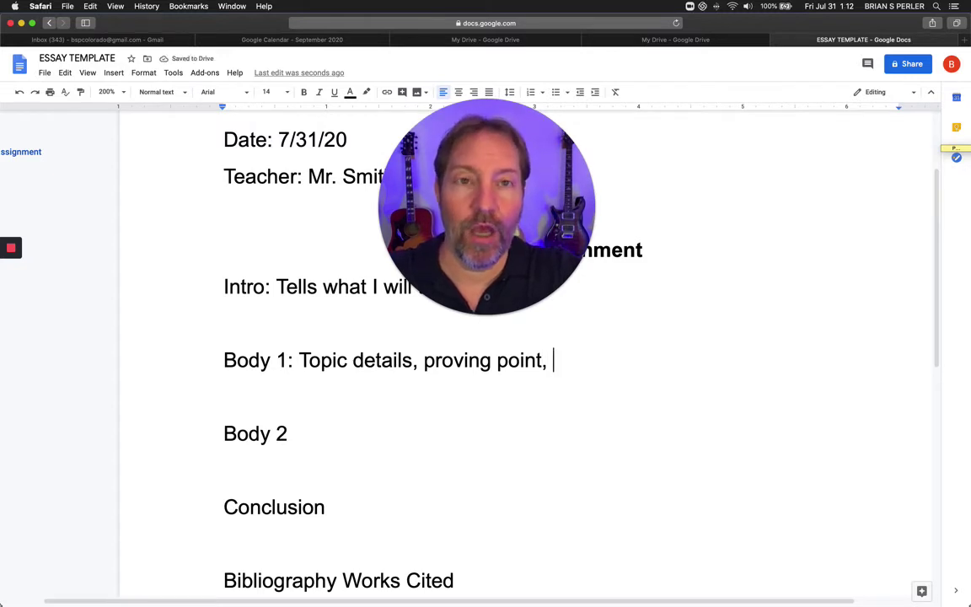
type("su")
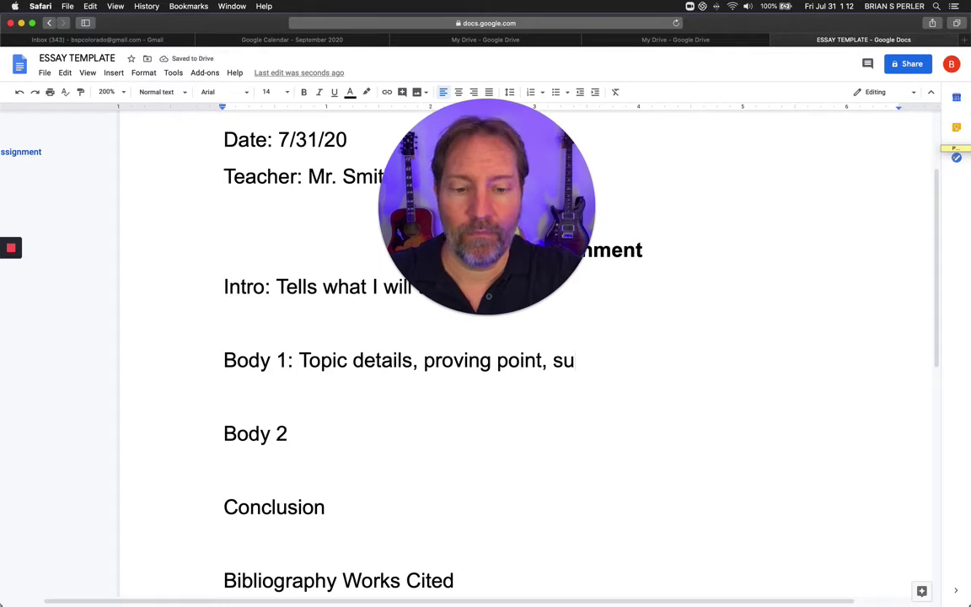
type("ppotin")
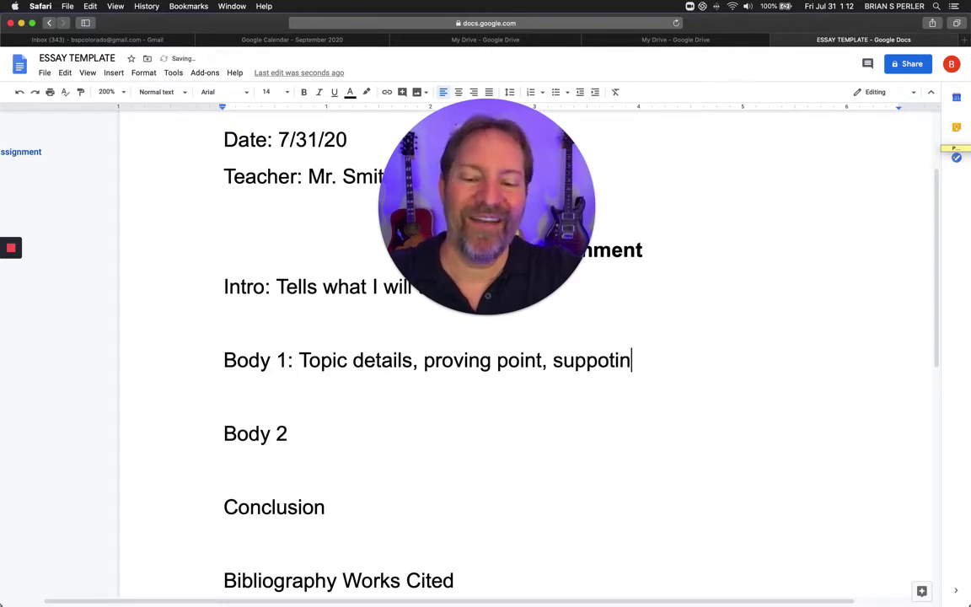
type("g")
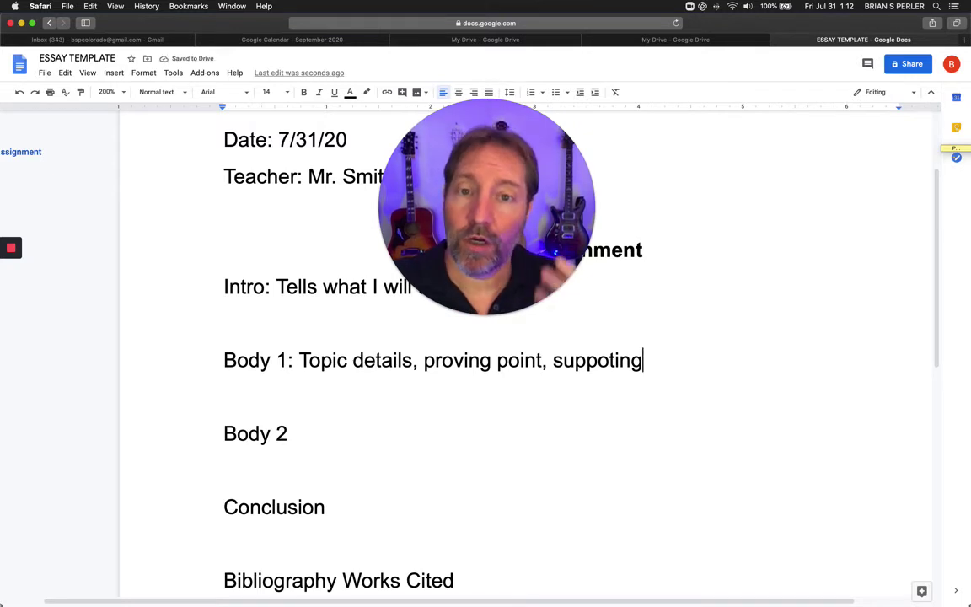
Add the word Electric on a new line under Body 1.
left_click(246, 391)
key("Return")
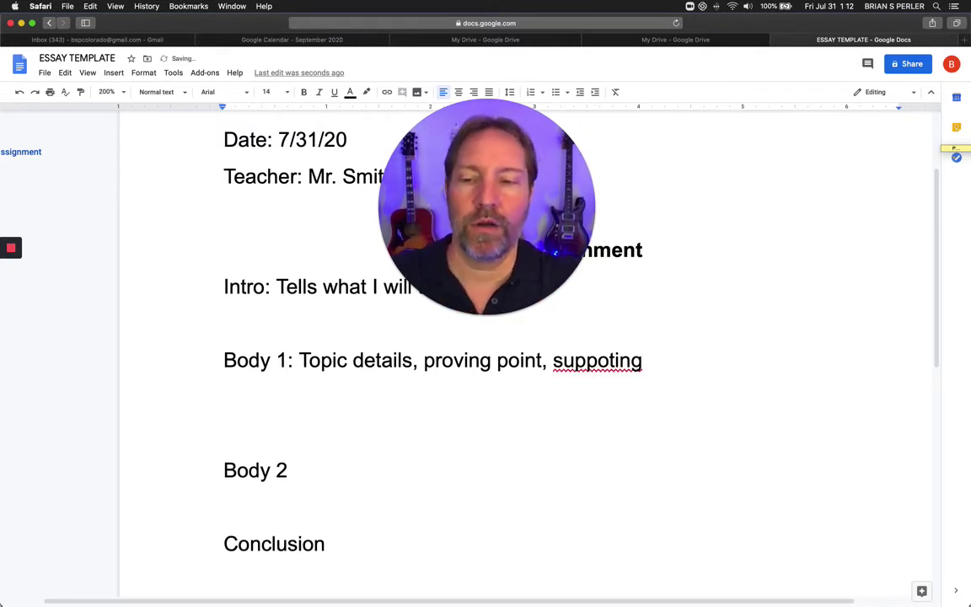
type("Ele")
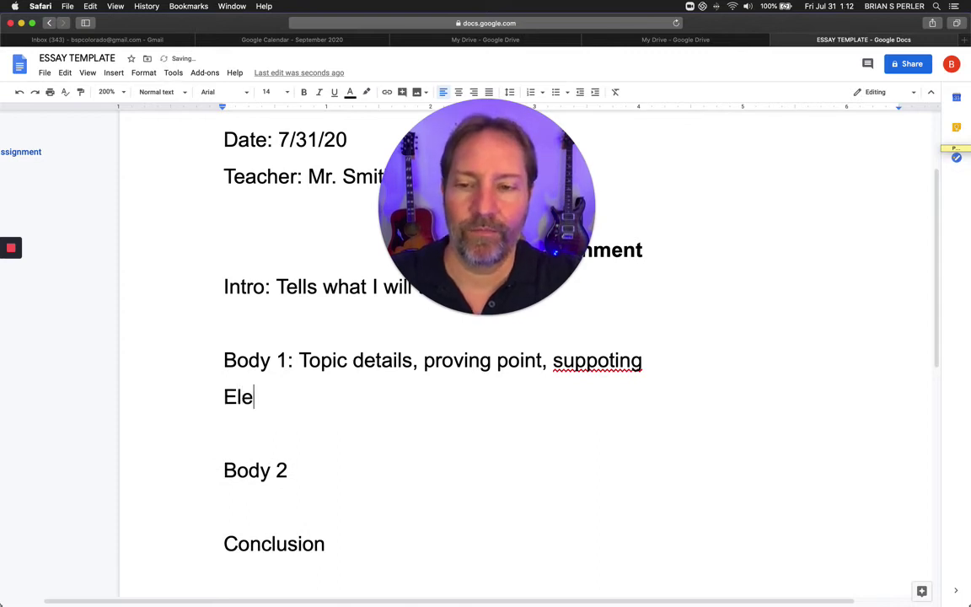
type("ctric")
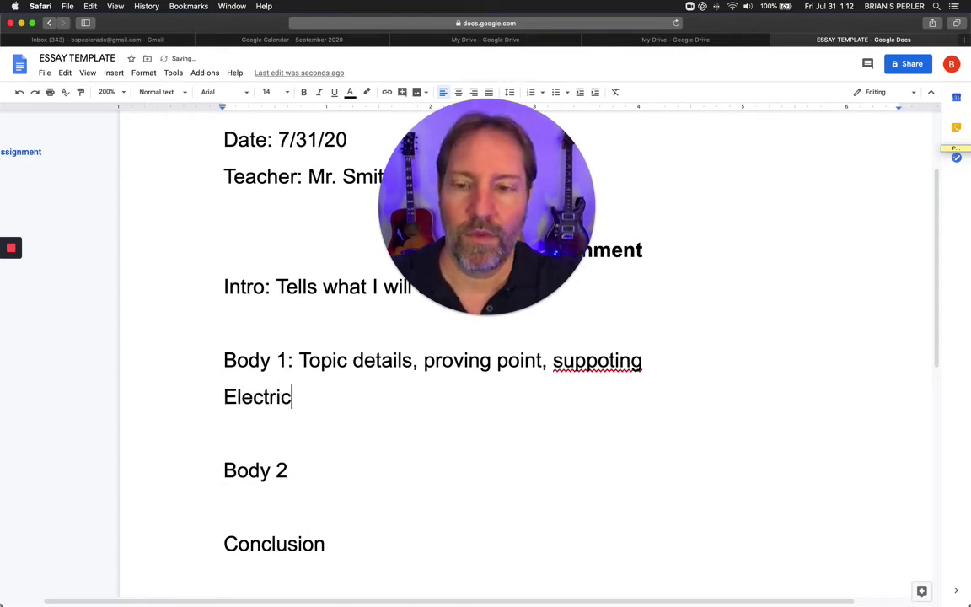
Paste the Body 1 line over the Body 2 placeholder and below it, renumbered Body 2 and Body 3.
triple_click(371, 360)
key("super+c")
triple_click(269, 470)
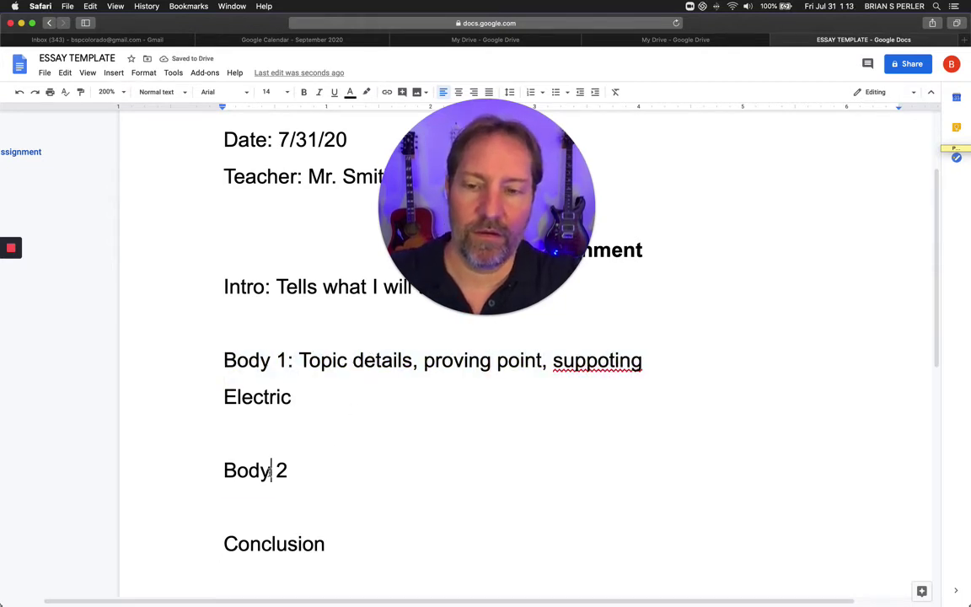
key("super+v")
key("Return")
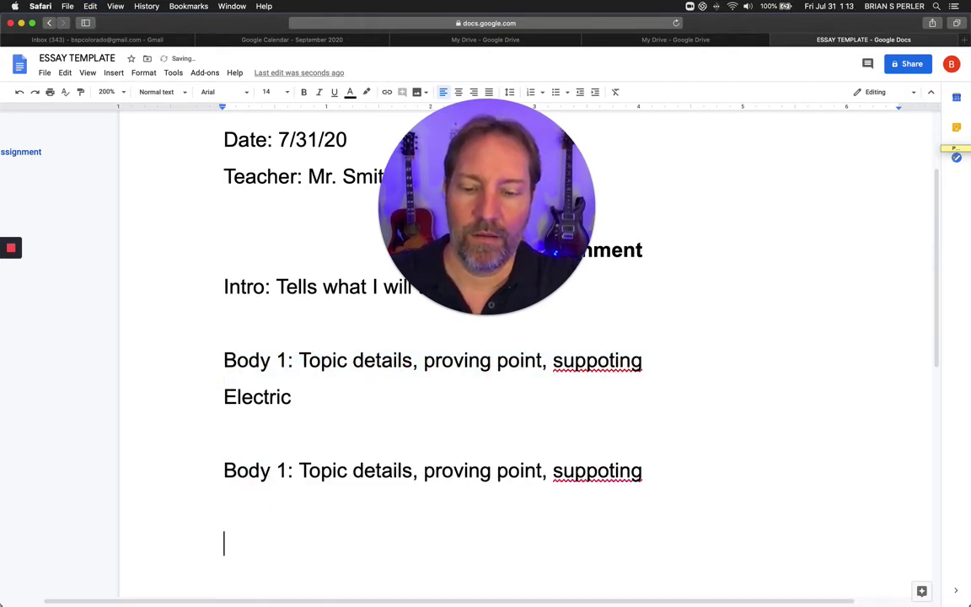
key("super+v")
left_click(288, 470)
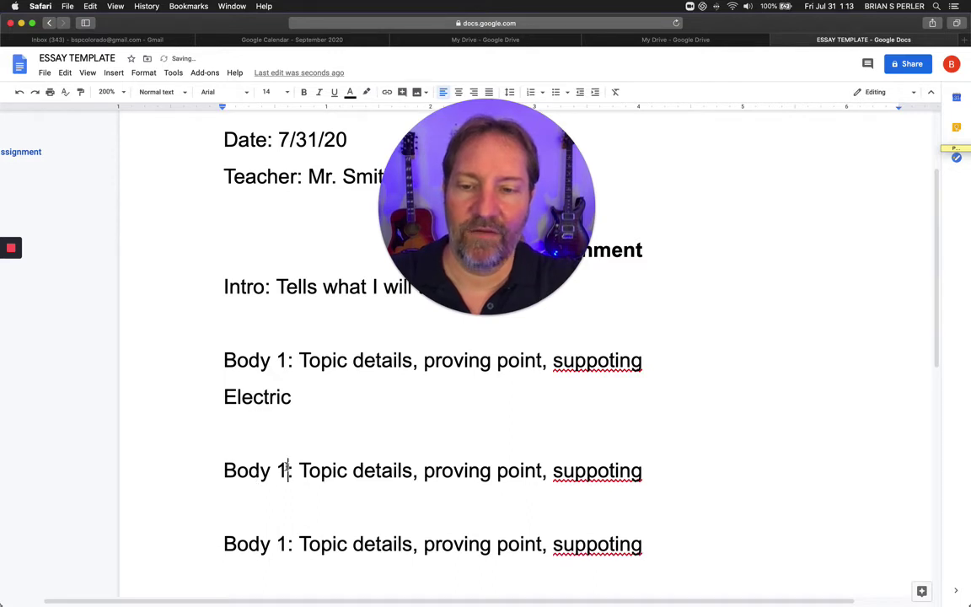
key("BackSpace")
type("2")
left_click(287, 544)
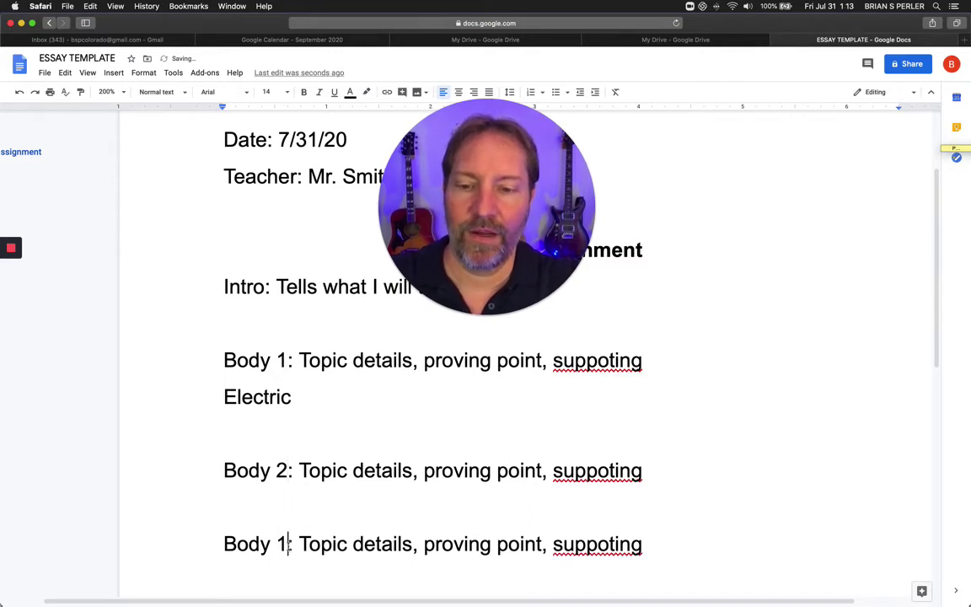
key("BackSpace")
type("3")
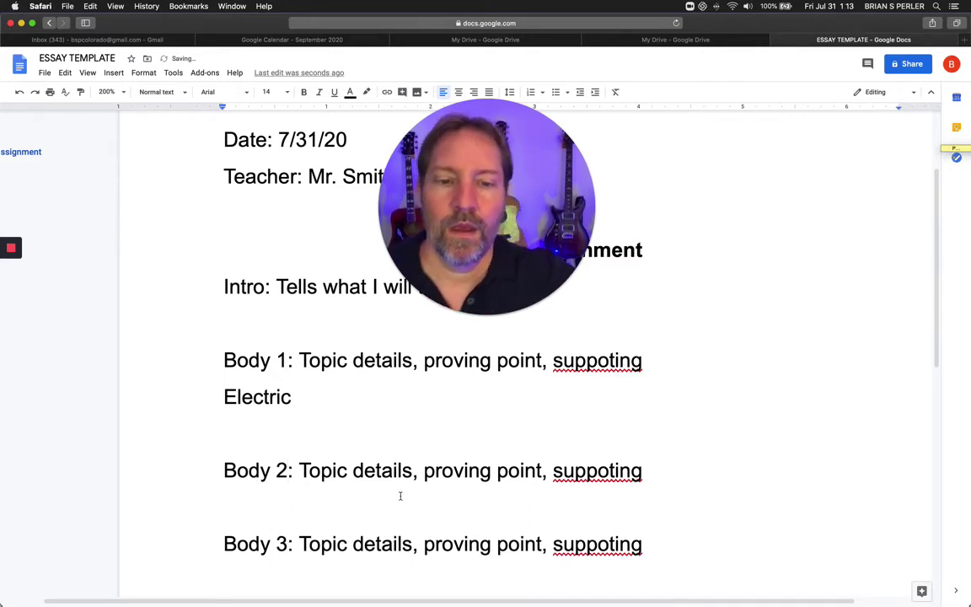
Select Electric, then place the caret under Body 2 and in the Conclusion heading.
scroll(512, 372, "down", 2)
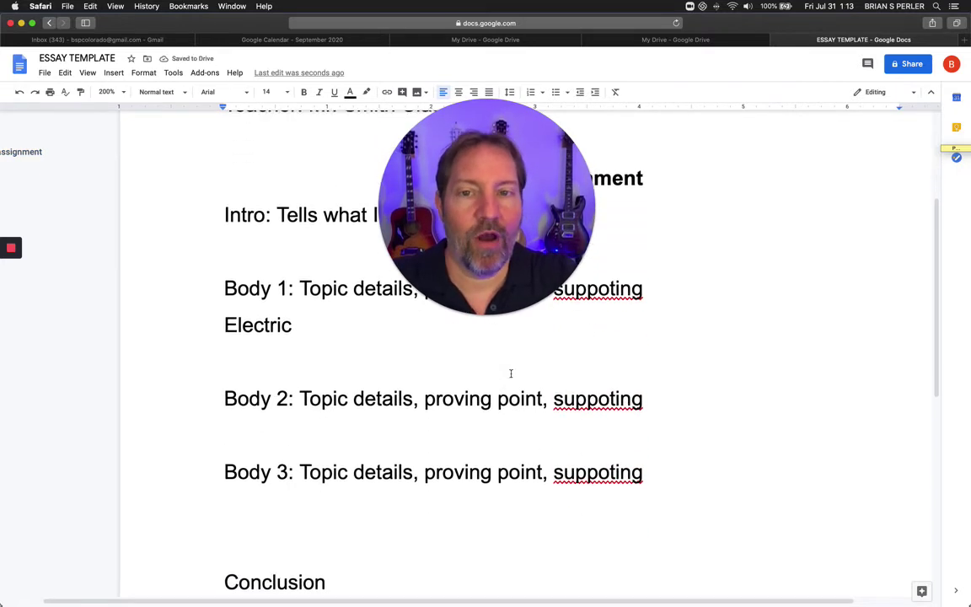
triple_click(266, 333)
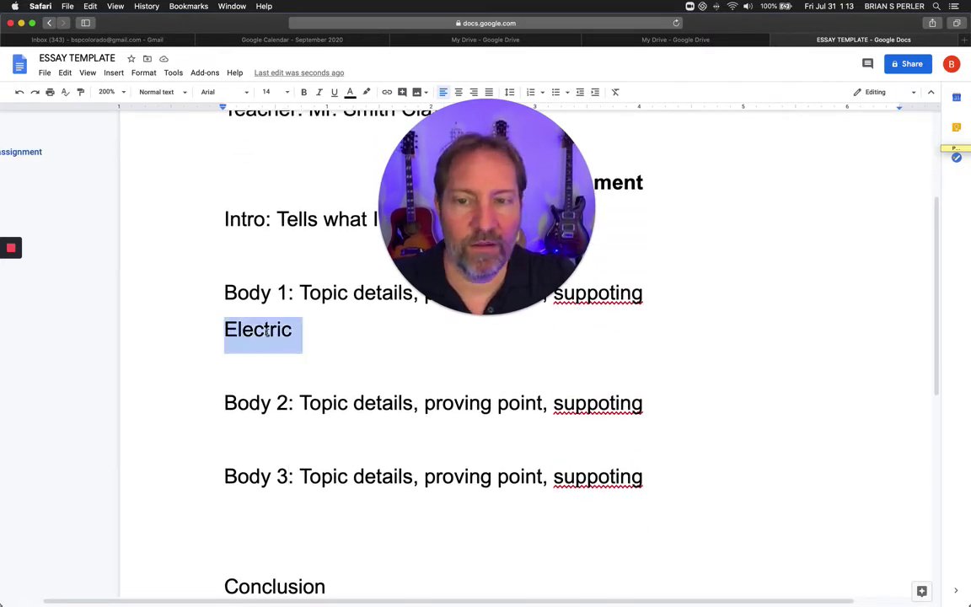
left_click(264, 434)
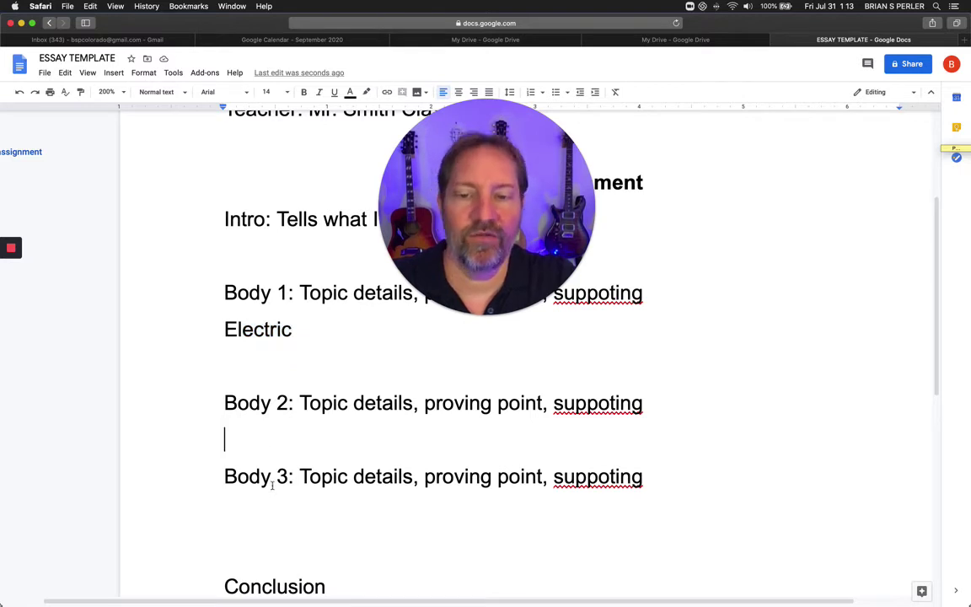
scroll(257, 510, "down", 3)
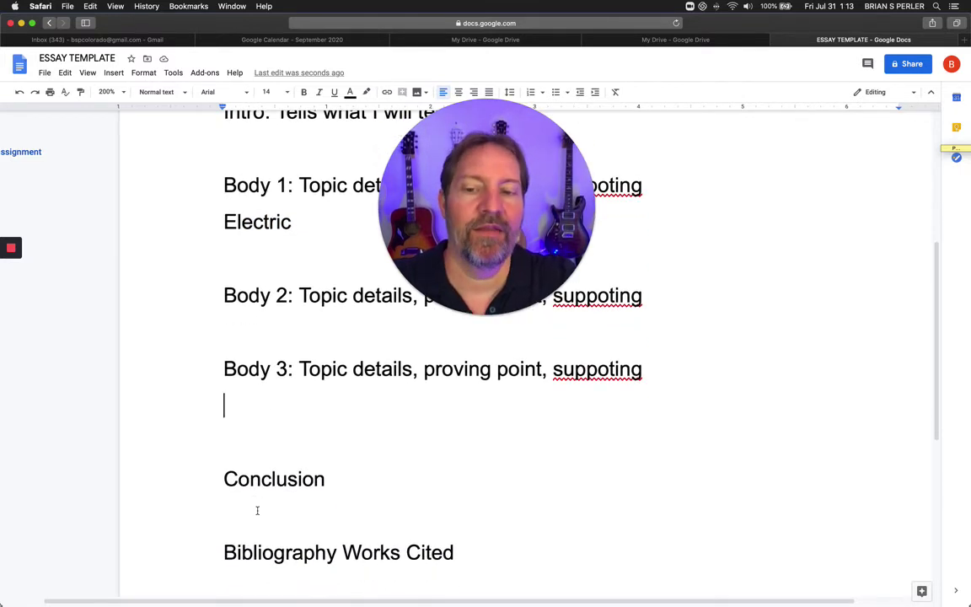
left_click(240, 496)
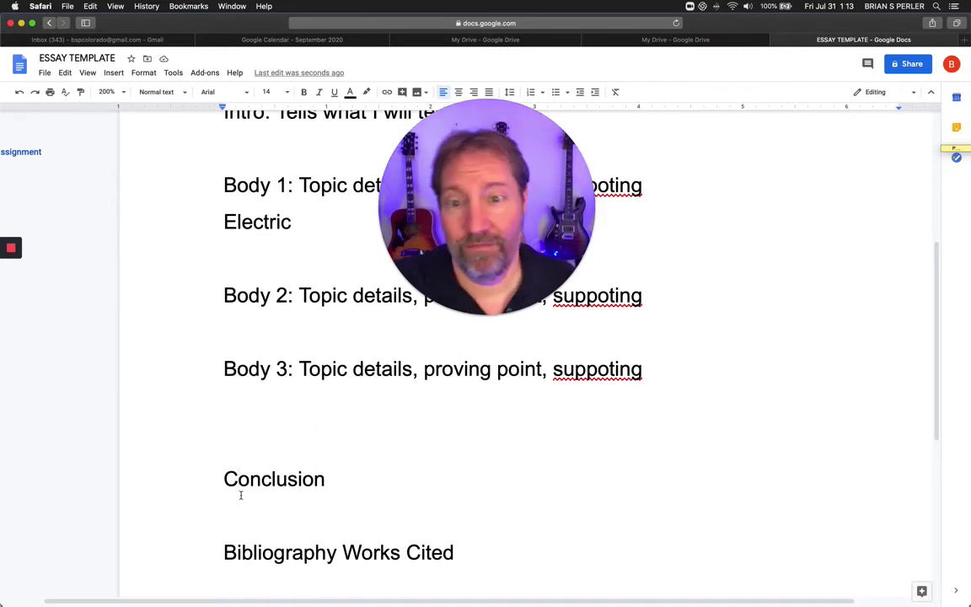
scroll(240, 495, "down", 3)
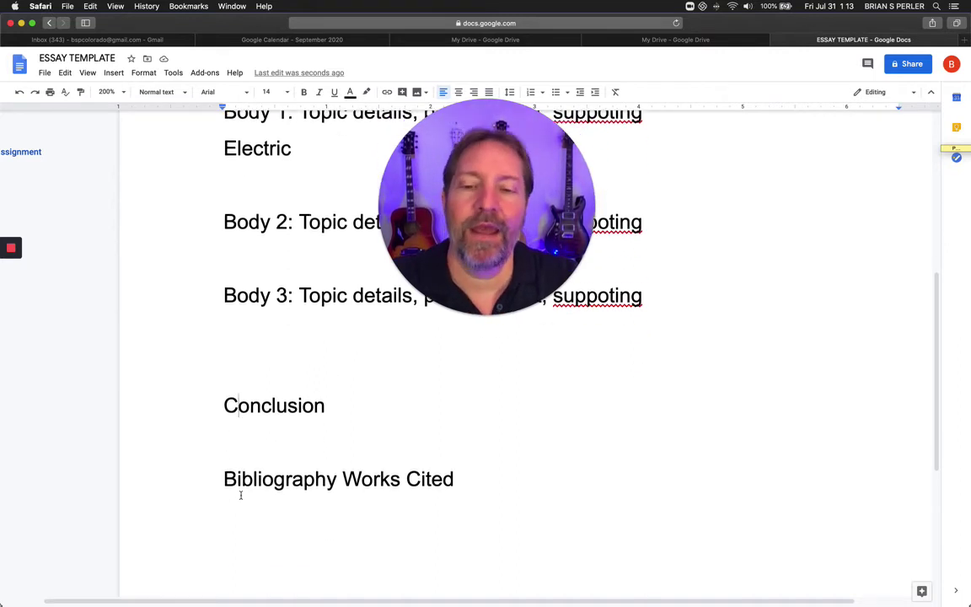
Make the Bibliography Works Cited heading centred and bold.
triple_click(314, 466)
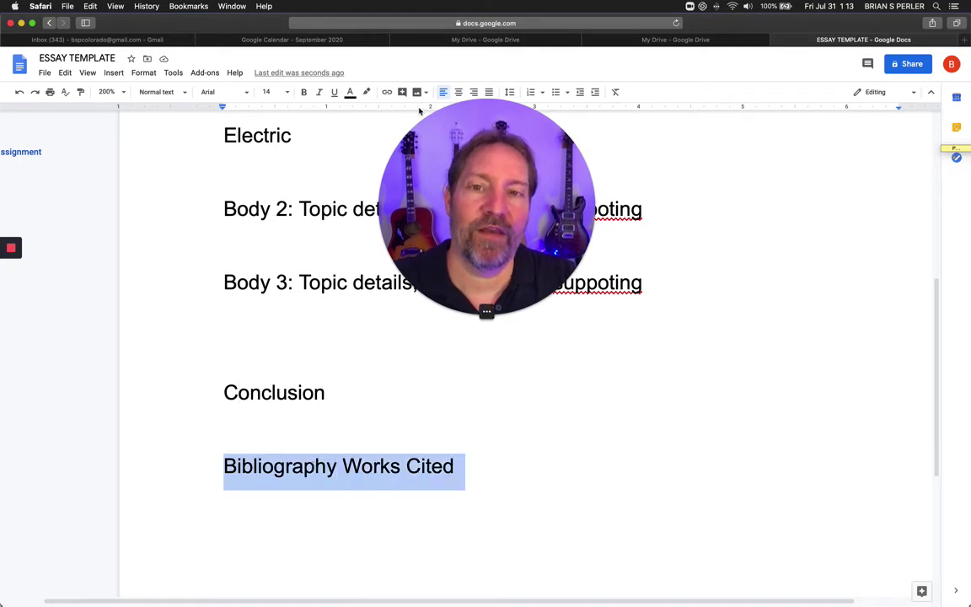
key("super+shift+e")
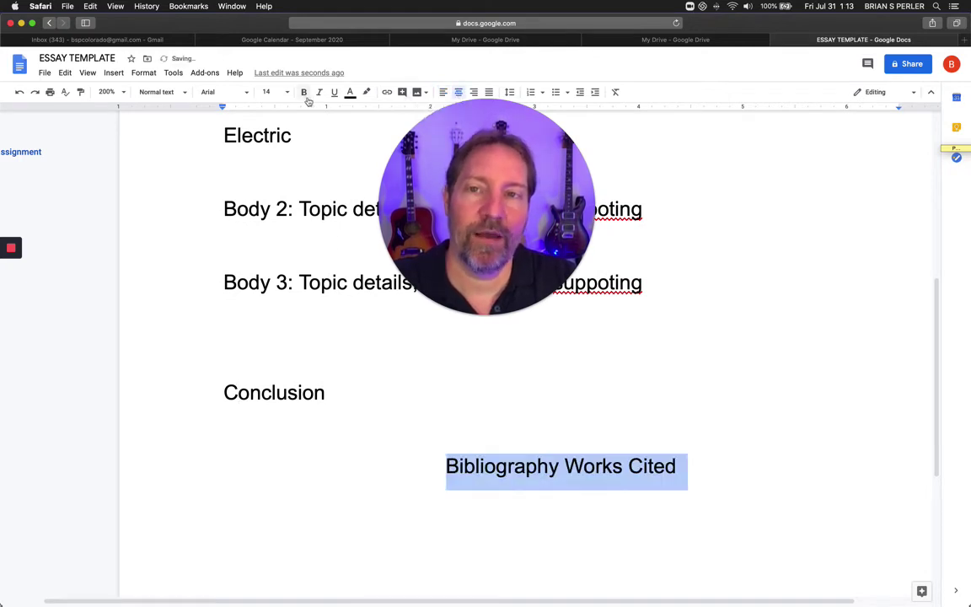
left_click(304, 92)
Start a left-aligned, unbolded numbered list at '1.' below the heading.
left_click(701, 469)
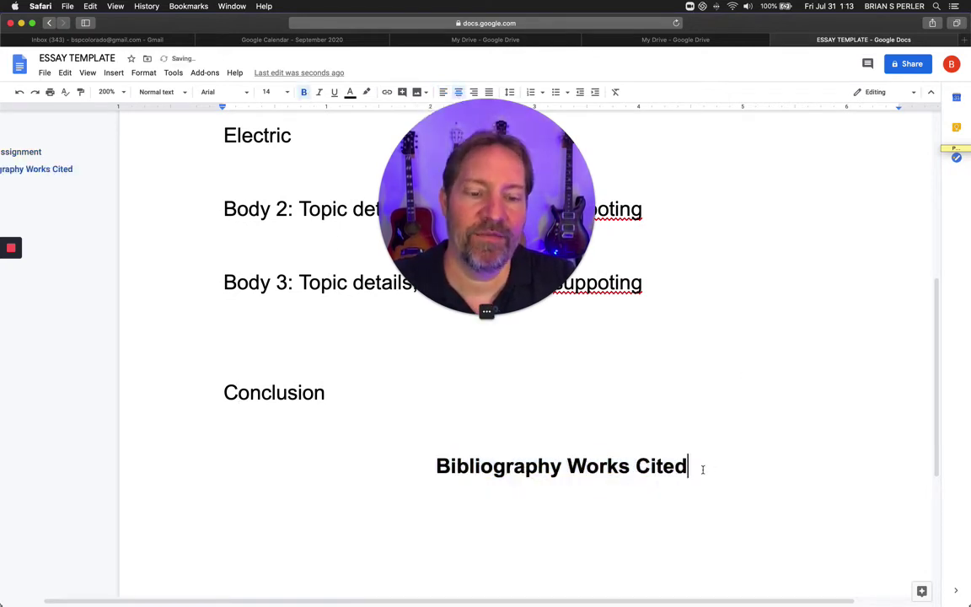
key("Return")
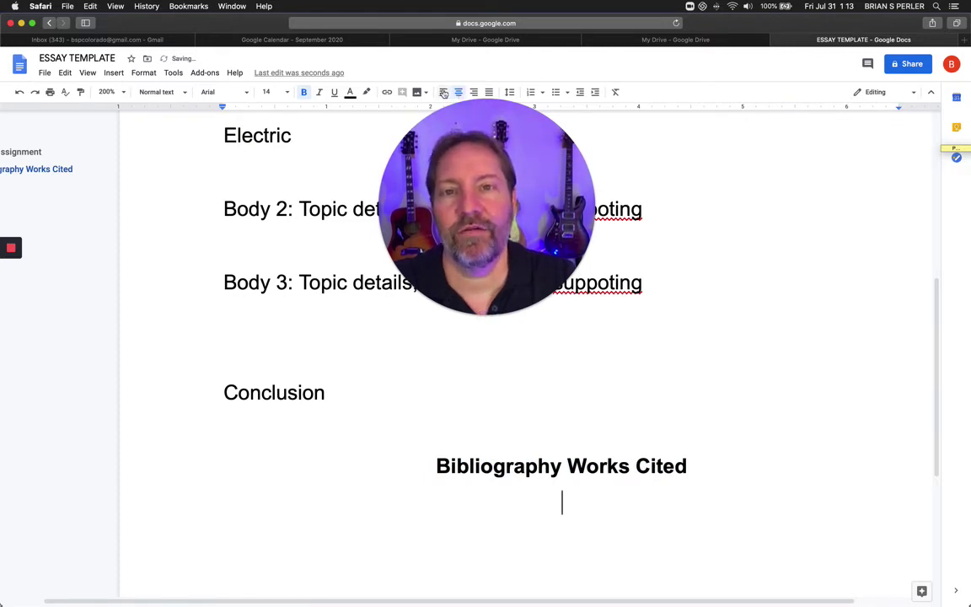
key("super+shift+l")
left_click(305, 92)
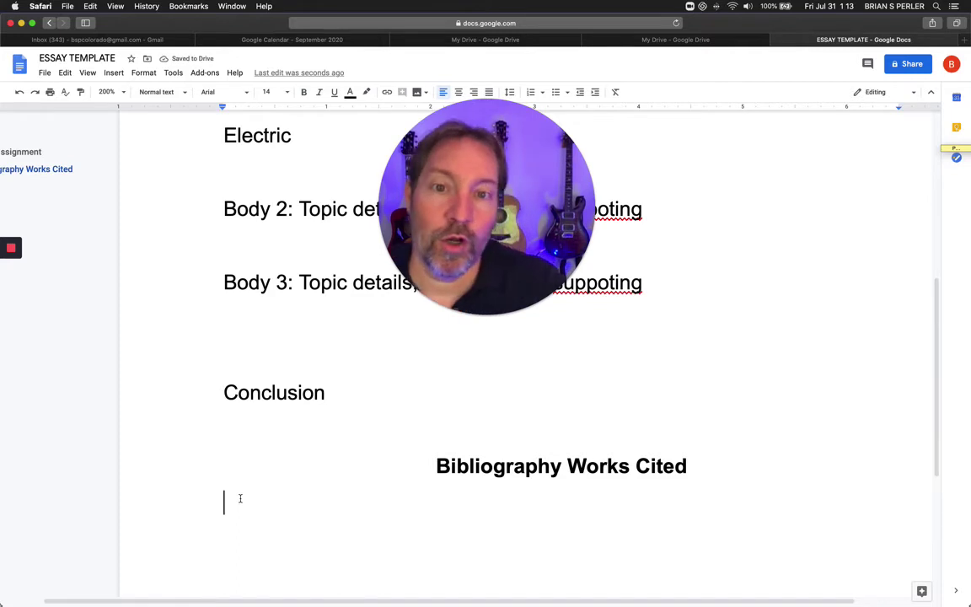
type("1.")
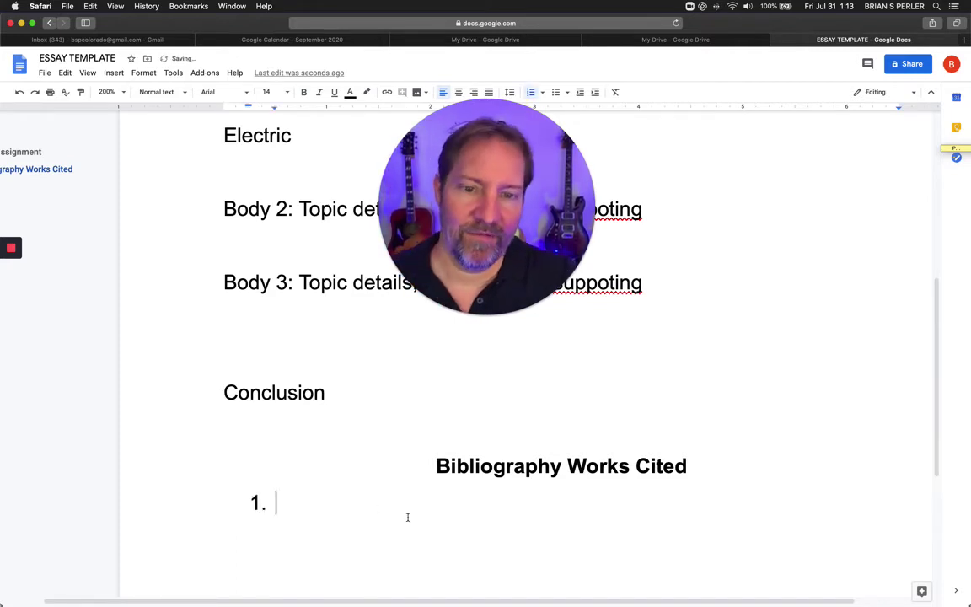
scroll(407, 517, "up", 4)
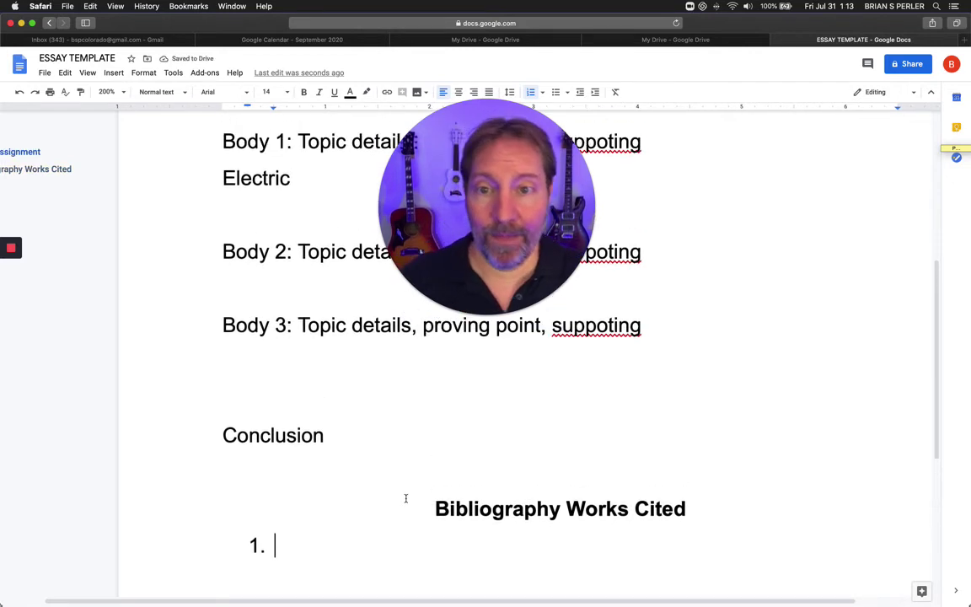
Delete the word Electric from the line under Body 1.
left_click(280, 299)
double_click(280, 299)
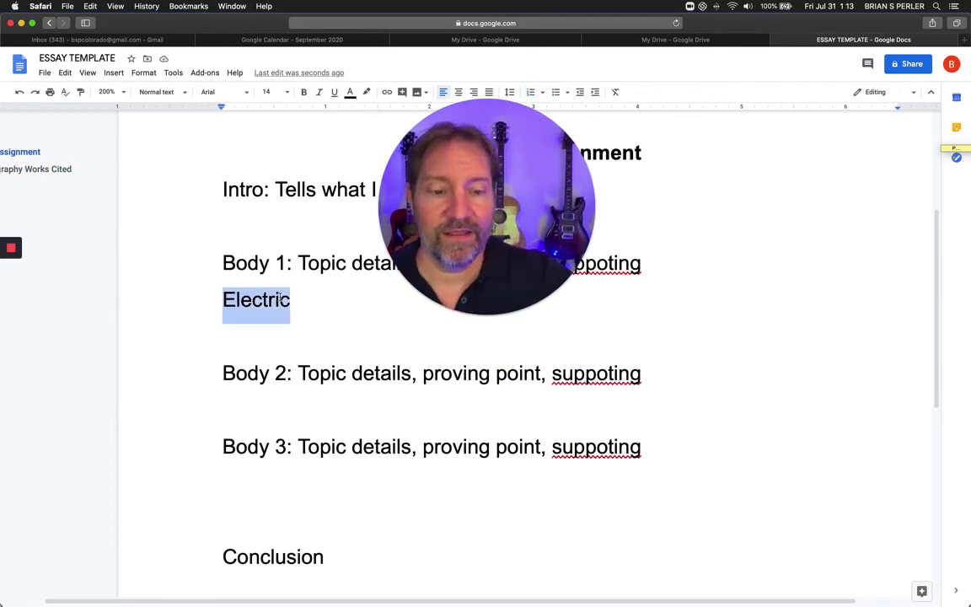
key("BackSpace")
key("BackSpace")
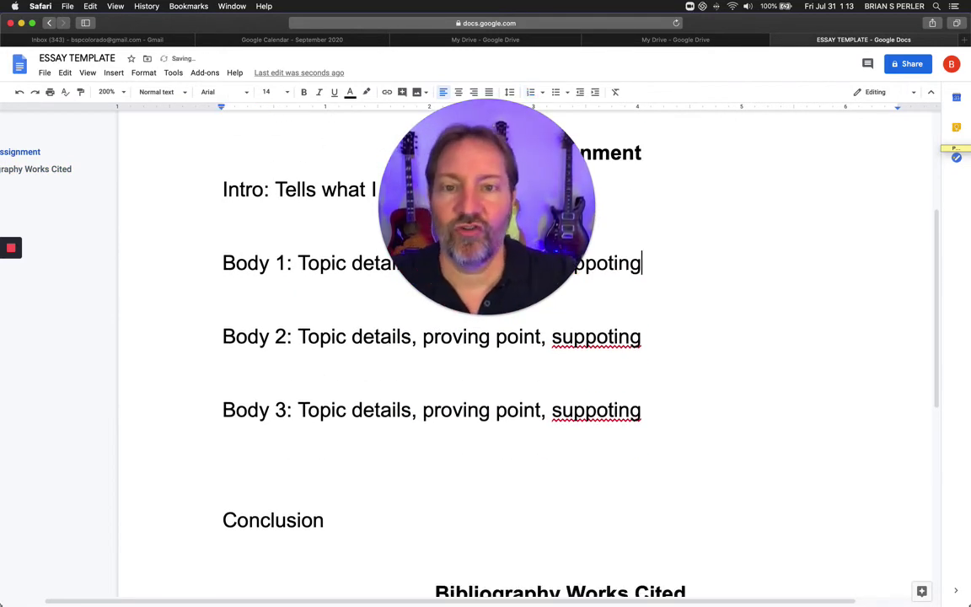
scroll(570, 228, "up", 5)
left_click_drag(570, 229, 855, 279)
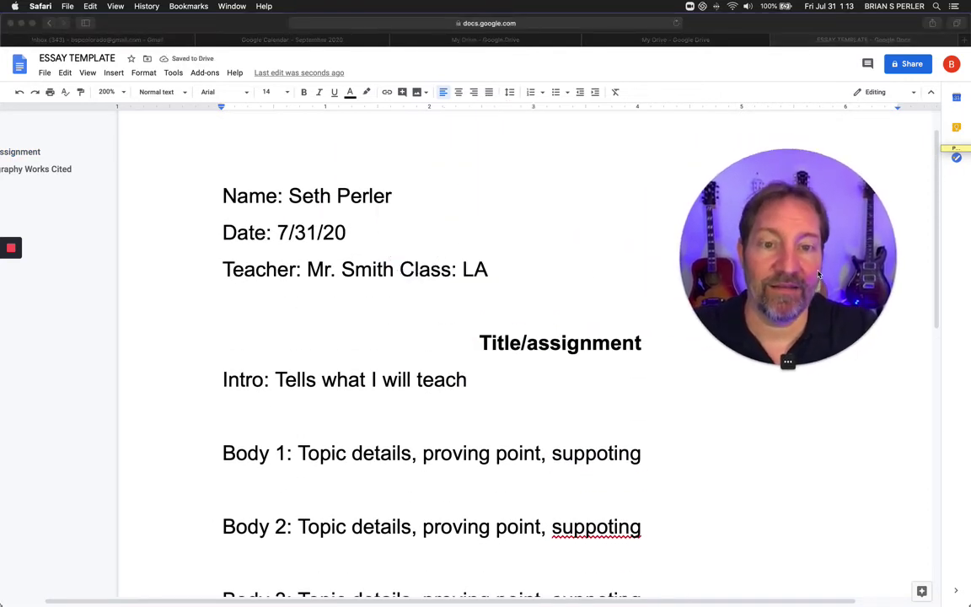
scroll(571, 325, "down", 3)
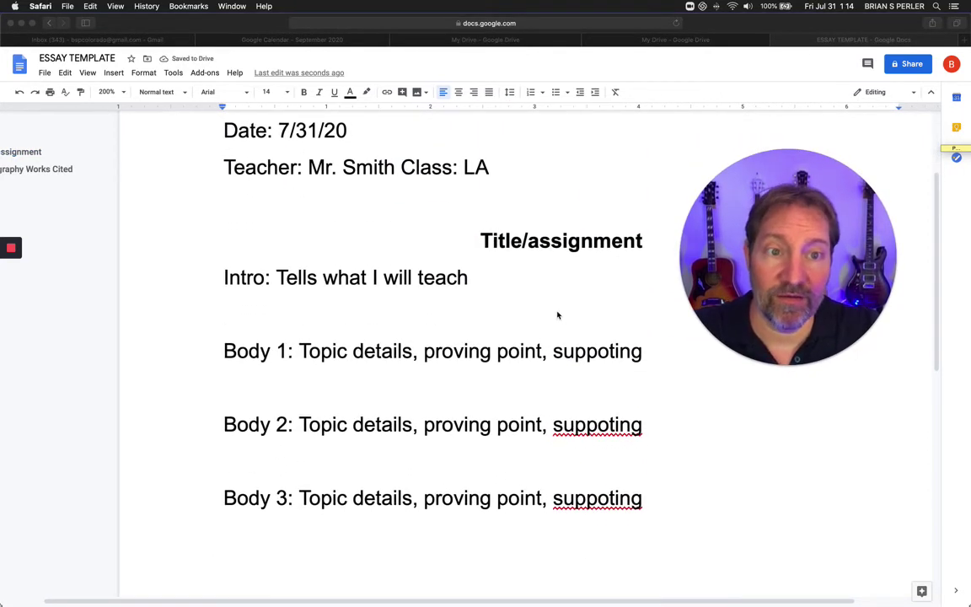
scroll(561, 321, "down", 2)
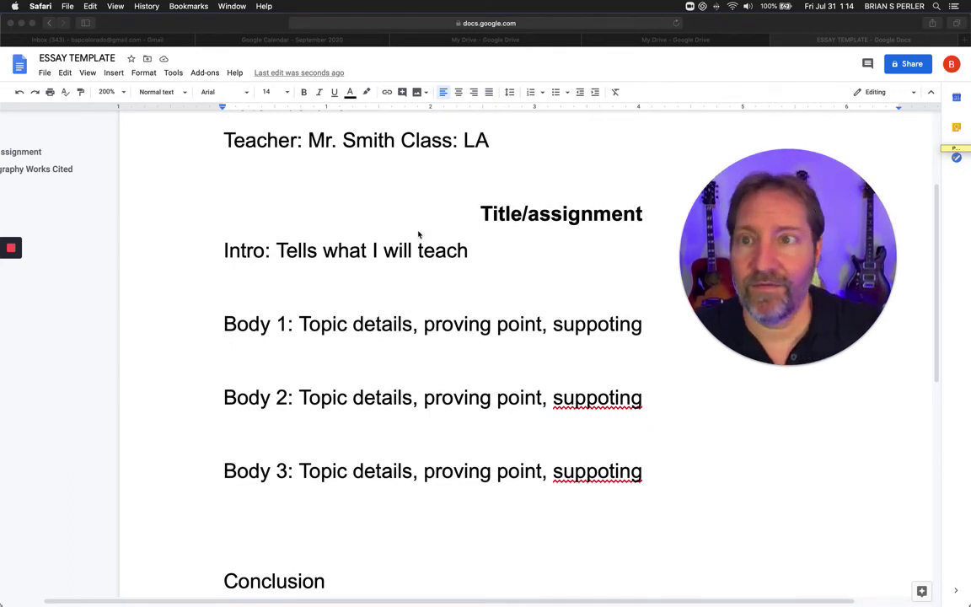
Choose to make a copy of the ESSAY TEMPLATE document from the File menu.
left_click(44, 79)
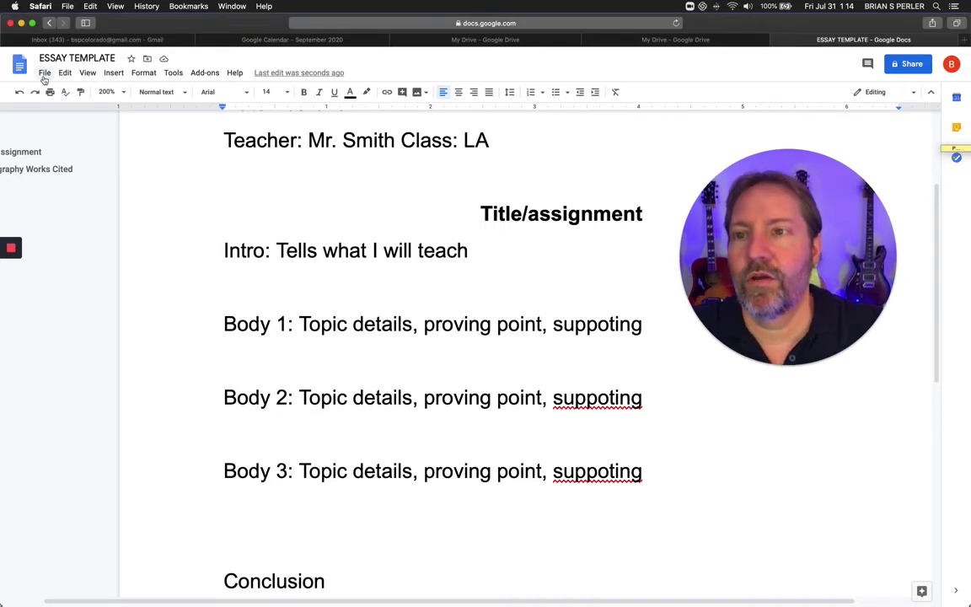
left_click(45, 73)
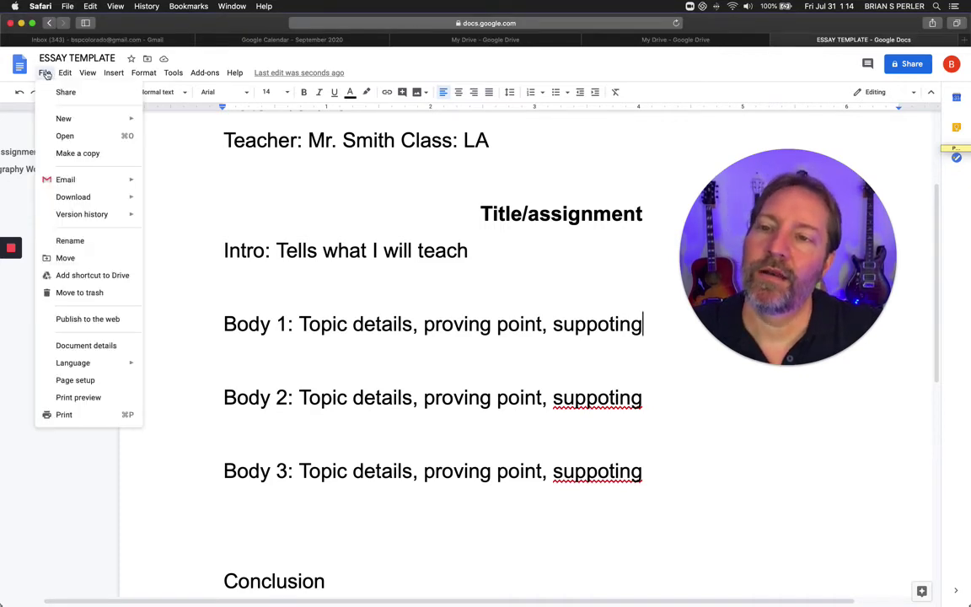
left_click(65, 153)
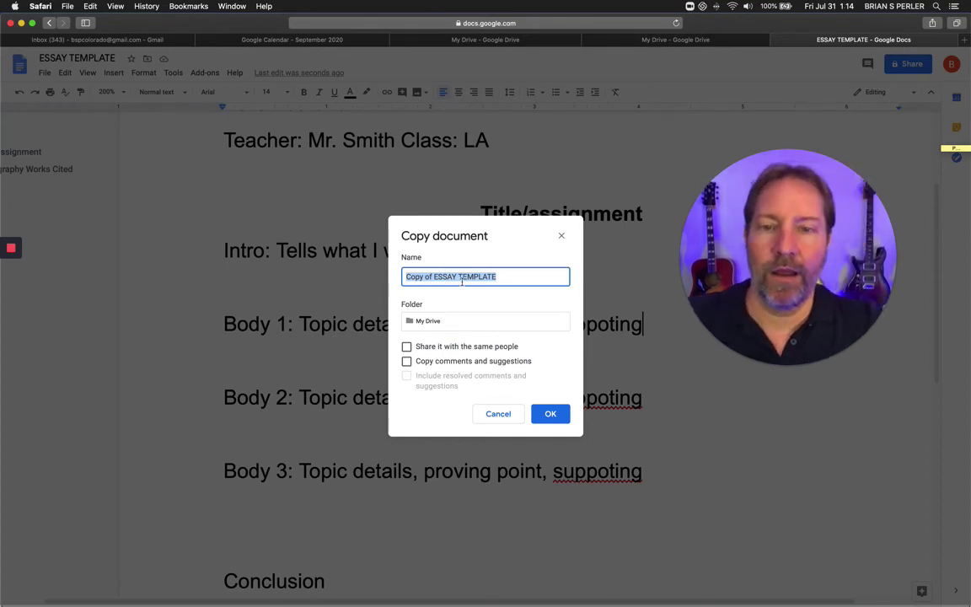
Name the copy 'SS ESSAY 9/8/20' plus the student's name and confirm it.
left_click(407, 277)
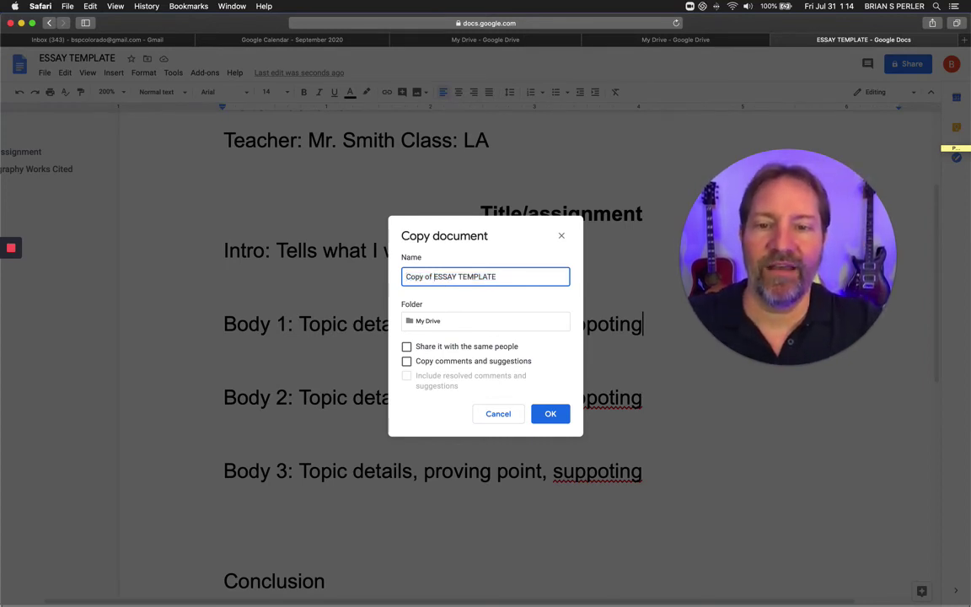
key("BackSpace")
key("BackSpace")
key("BackSpace")
key("BackSpace")
key("BackSpace")
key("BackSpace")
key("BackSpace")
key("BackSpace")
type("S")
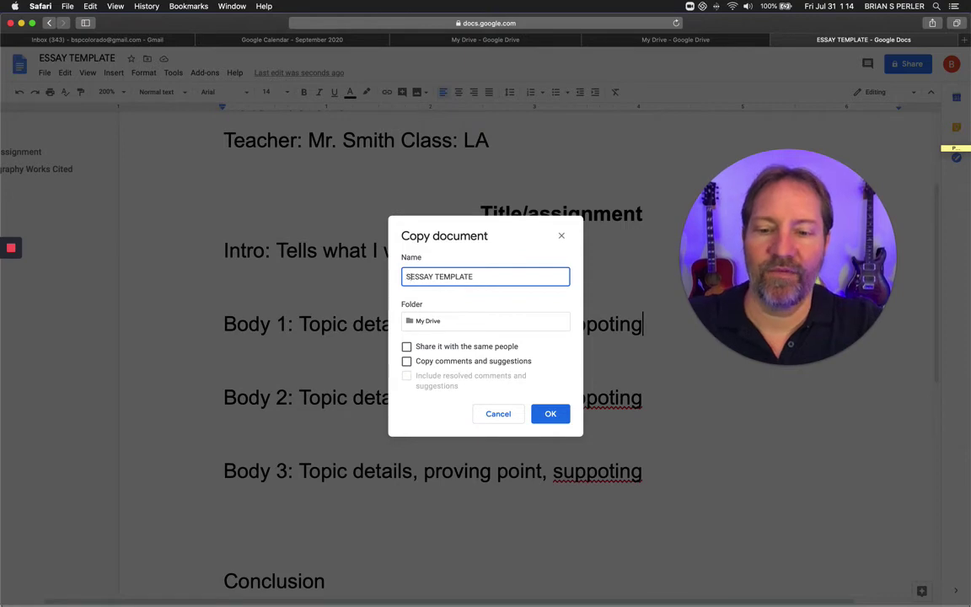
type("S")
double_click(458, 276)
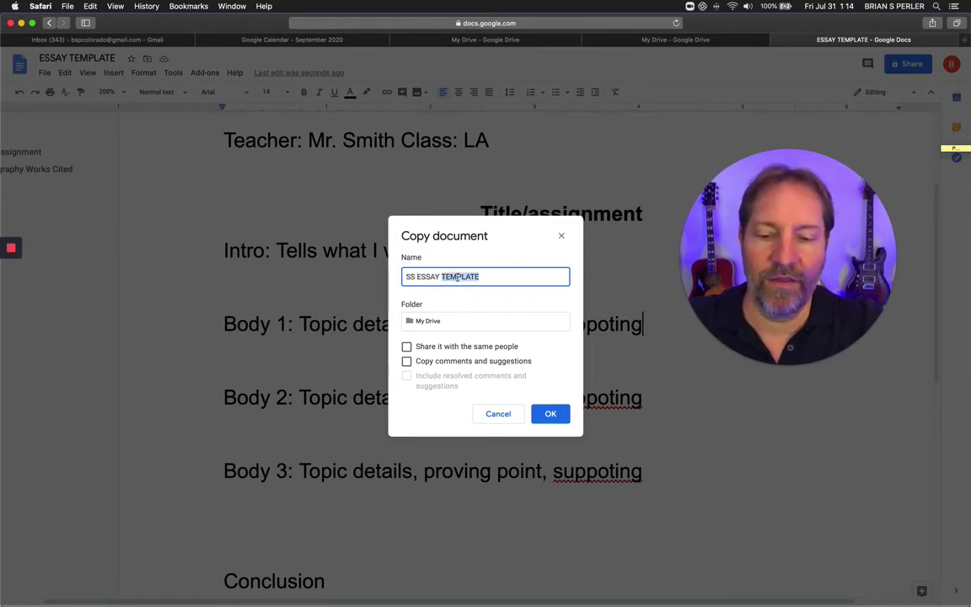
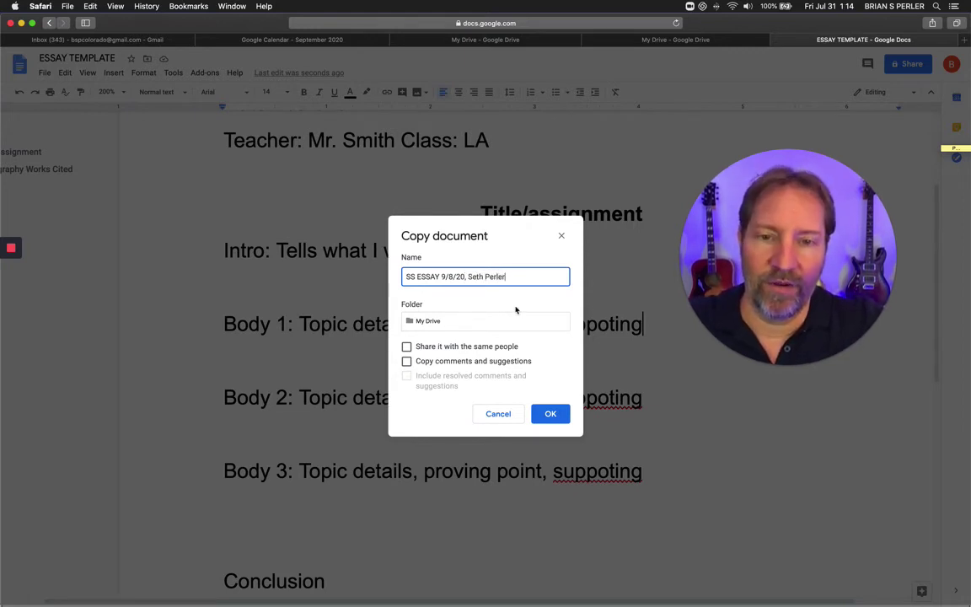
left_click(552, 415)
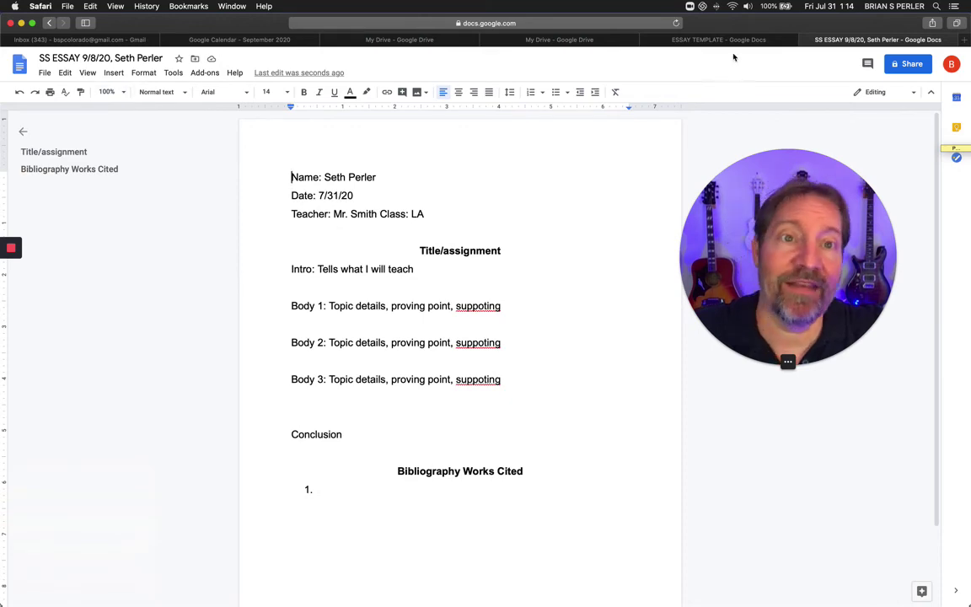
Compare the template and copy tabs, then set the copy's zoom to 200%.
left_click(656, 40)
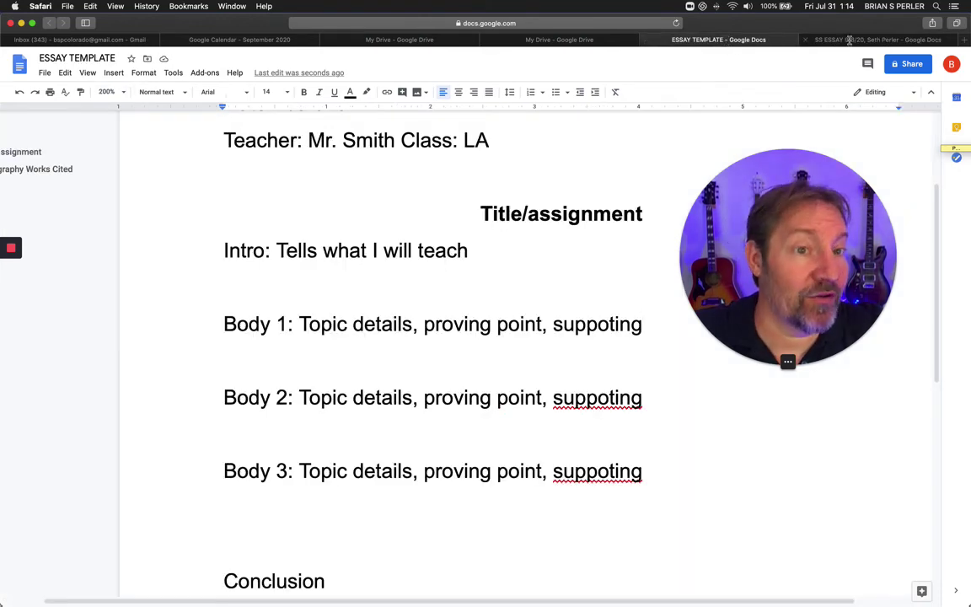
key("ctrl+Tab")
left_click(751, 41)
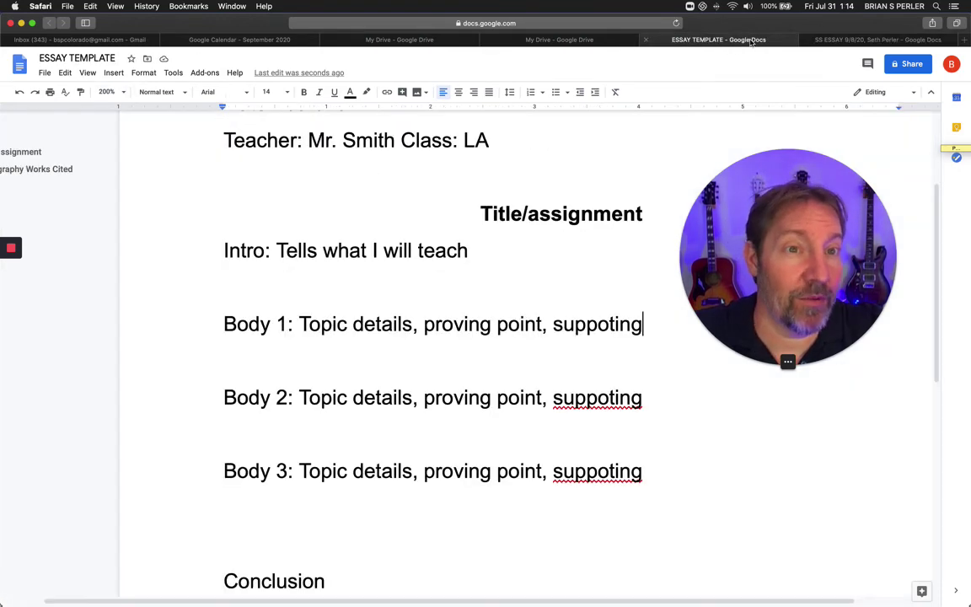
left_click(830, 40)
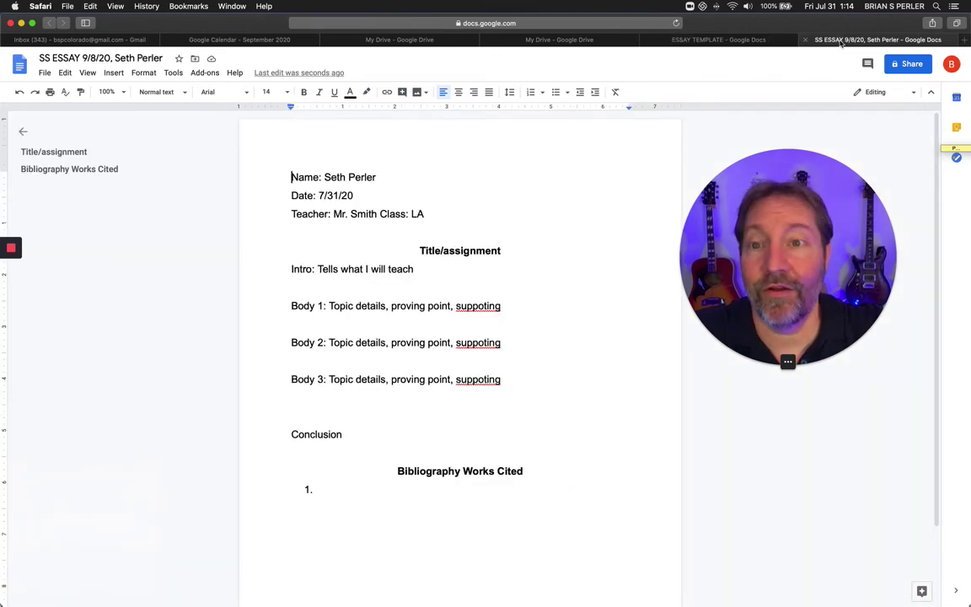
left_click(108, 92)
left_click(110, 242)
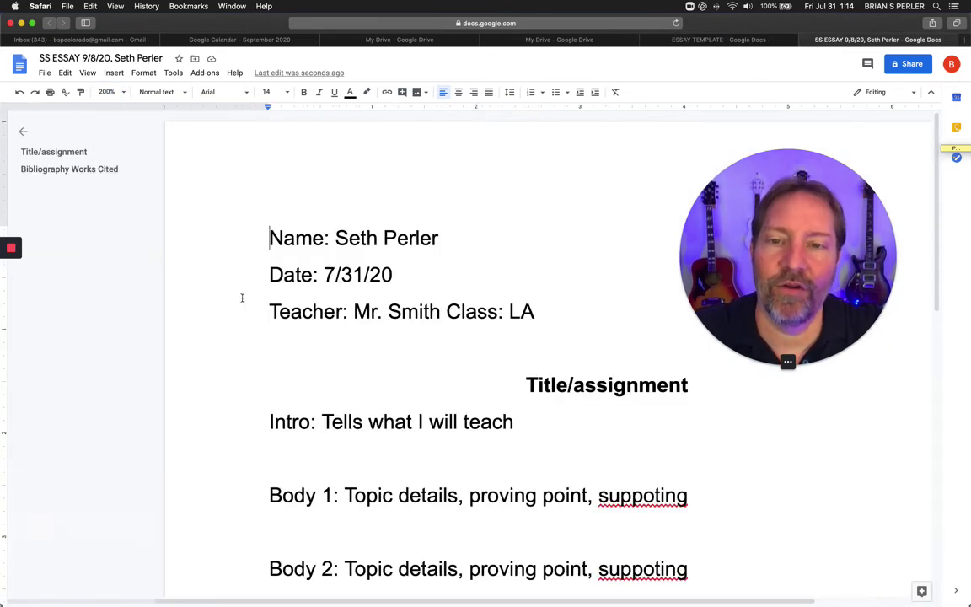
scroll(320, 315, "down", 2)
Check the copy's title line, Class, date and Intro wording by selecting them.
triple_click(549, 291)
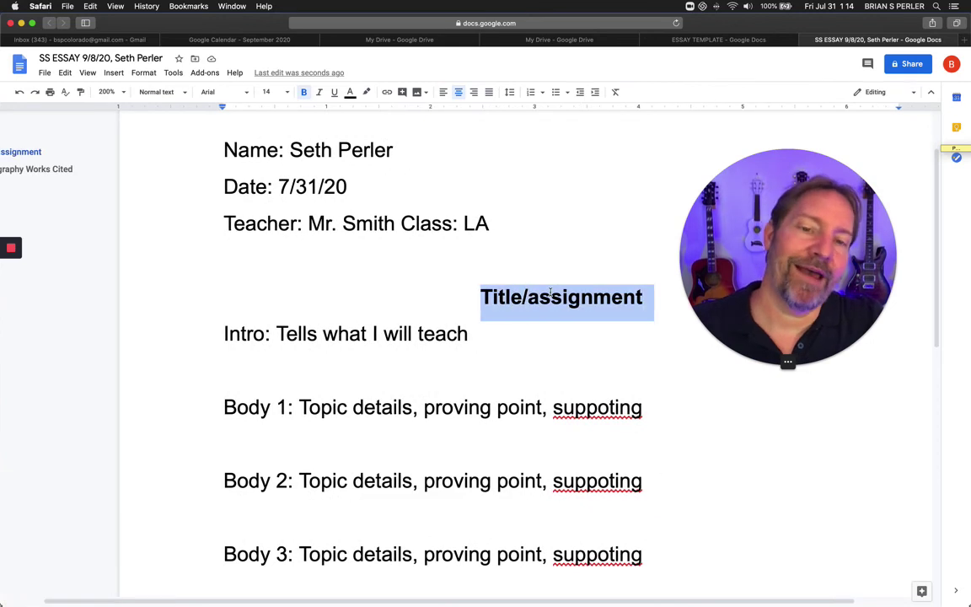
double_click(427, 223)
double_click(327, 188)
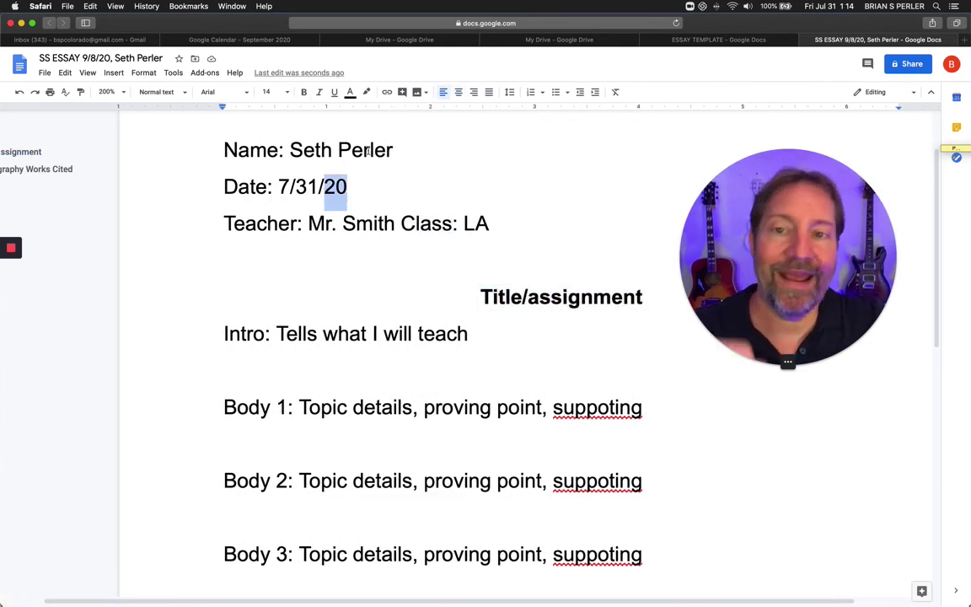
double_click(346, 333)
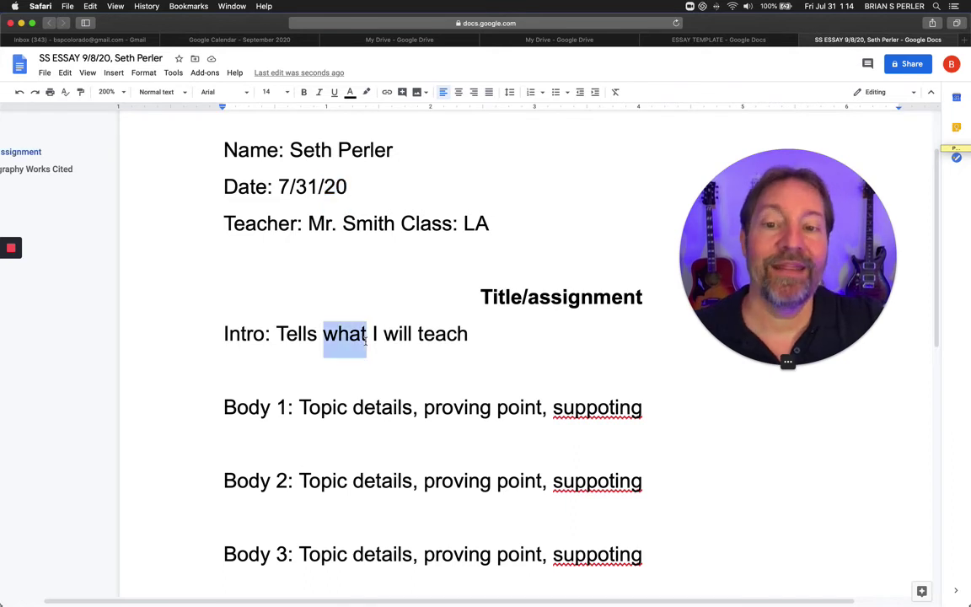
scroll(366, 342, "down", 3)
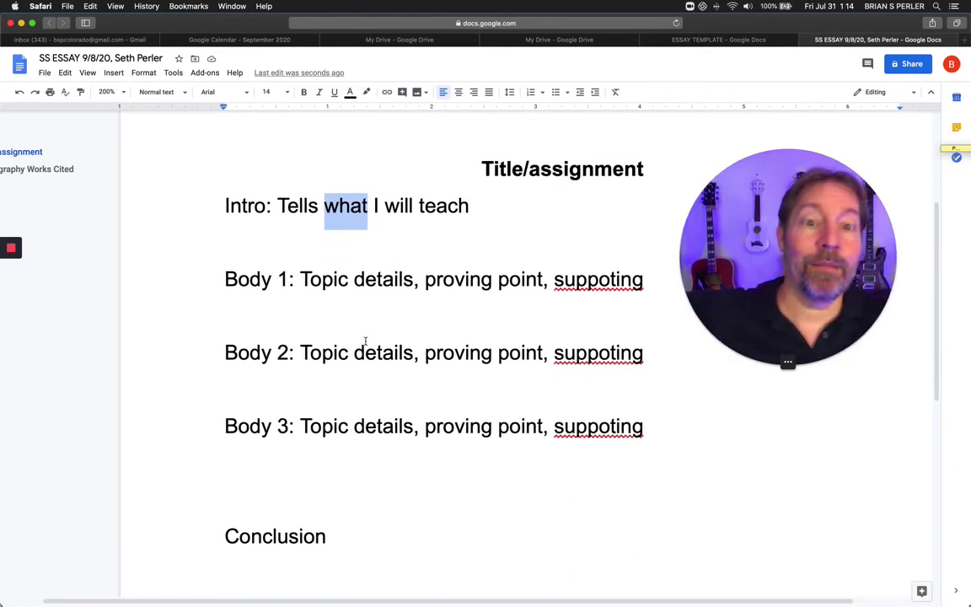
left_click(481, 205)
scroll(460, 379, "down", 4)
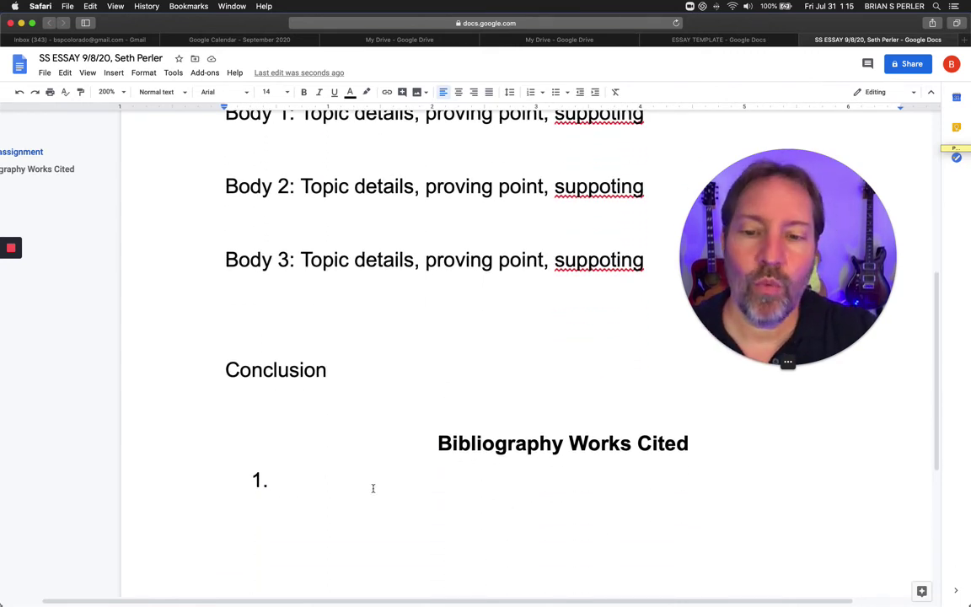
Delete the Bibliography Works Cited heading and its empty numbered line.
triple_click(335, 451)
key("BackSpace")
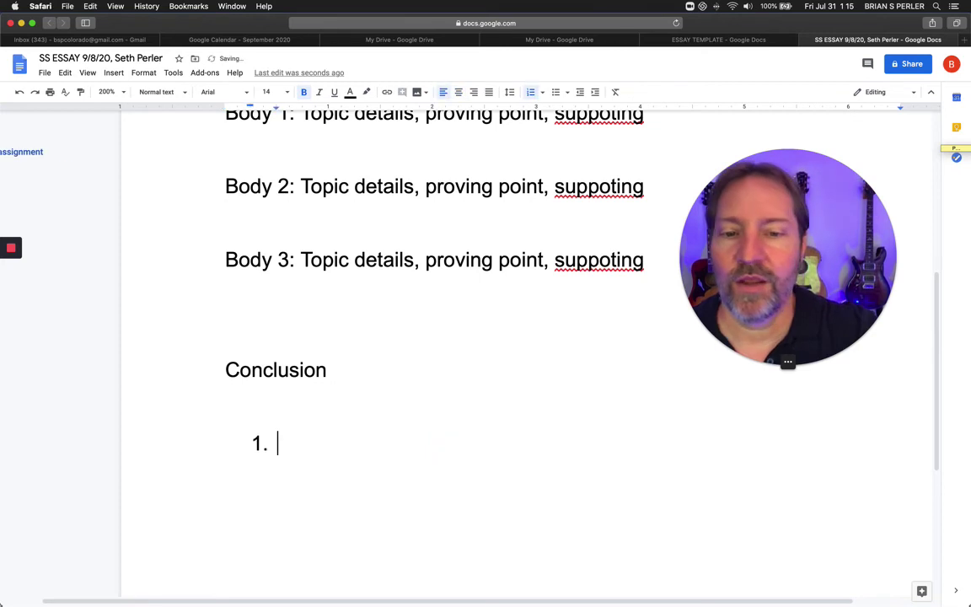
key("BackSpace")
key("BackSpace")
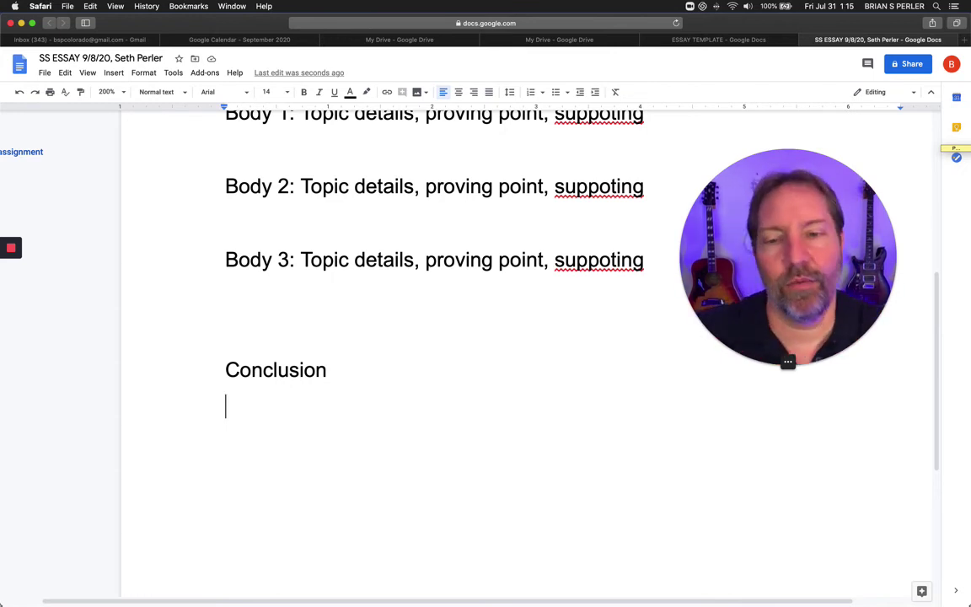
scroll(314, 455, "up", 8)
scroll(309, 458, "down", 4)
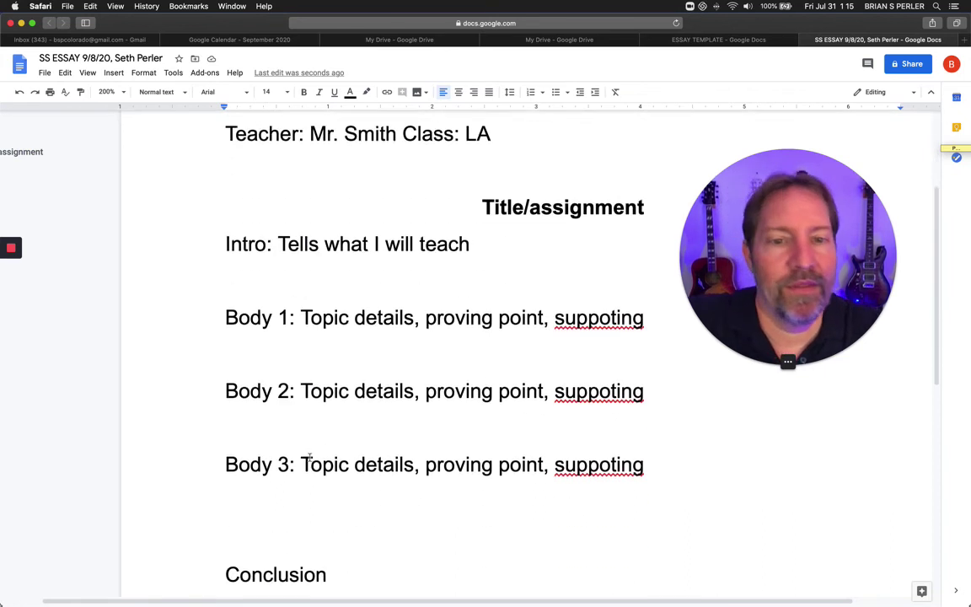
scroll(310, 458, "down", 3)
Extend the Conclusion line to read 'Conclusion: Heres what i taught'.
left_click(351, 363)
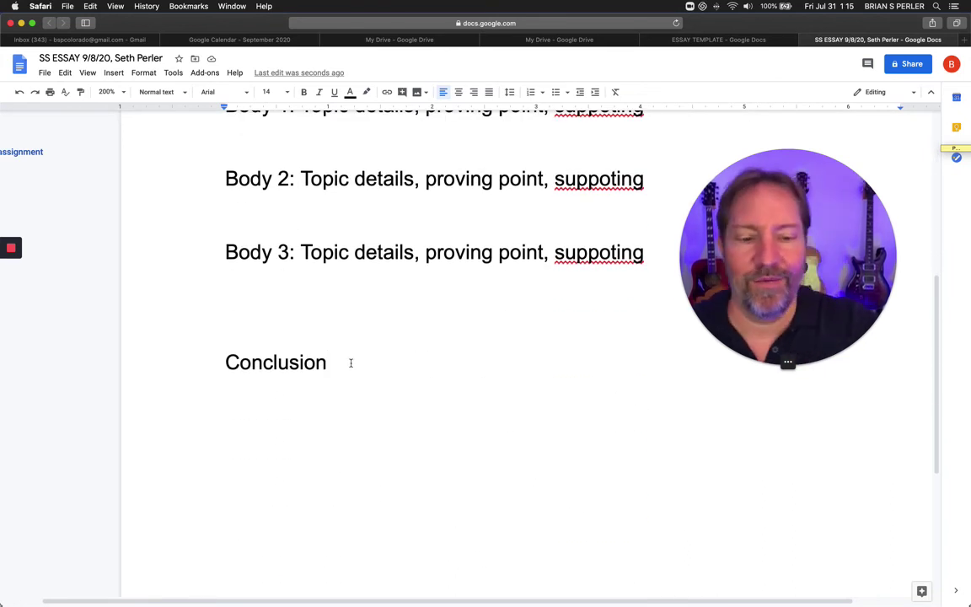
type(": Here")
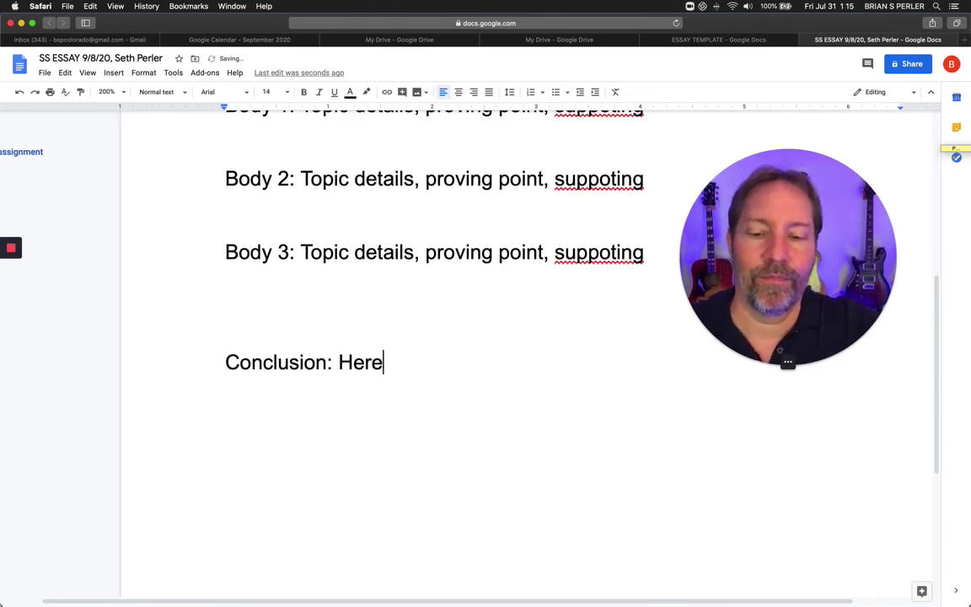
type("s what i taught")
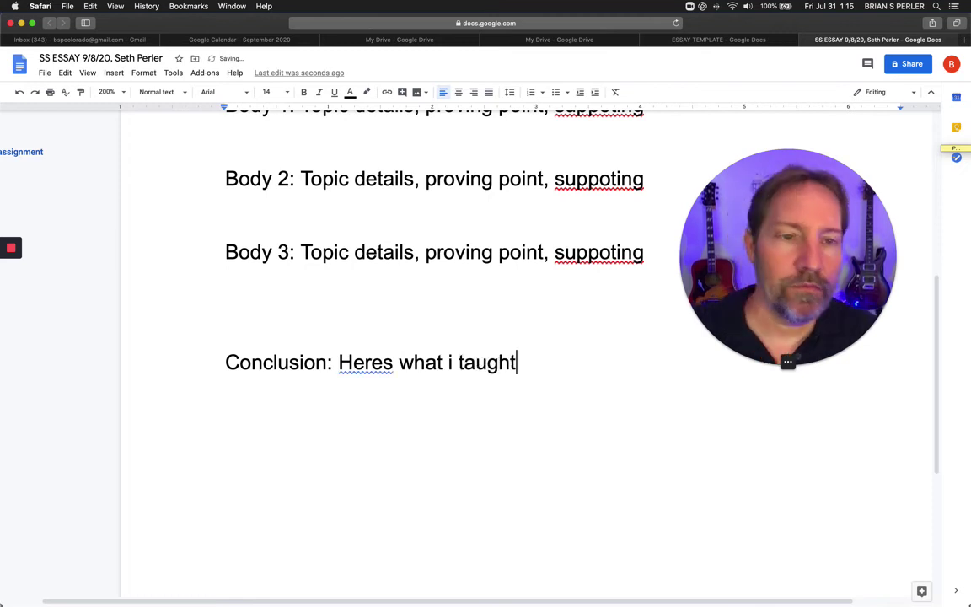
scroll(332, 392, "up", 10)
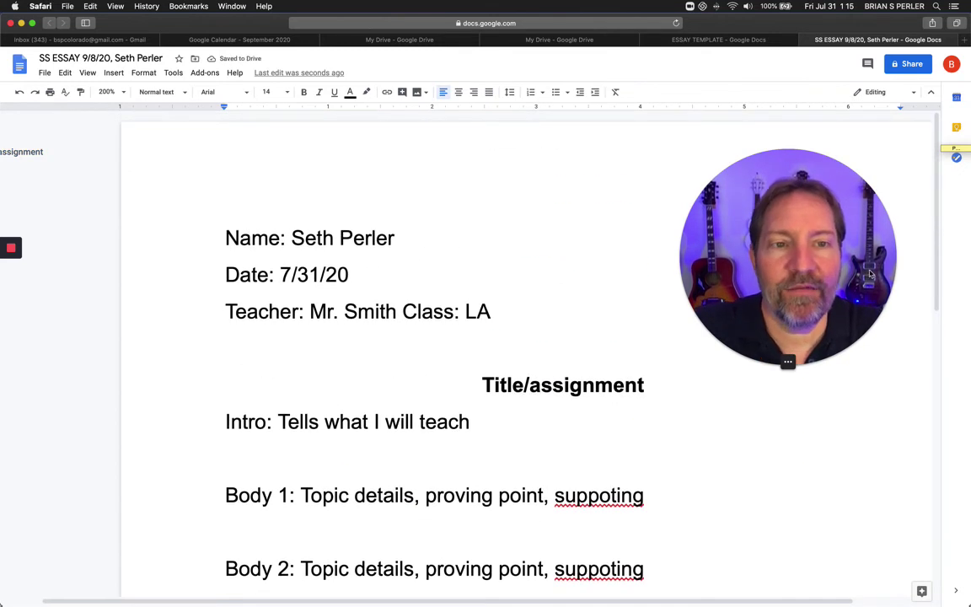
left_click_drag(710, 185, 504, 194)
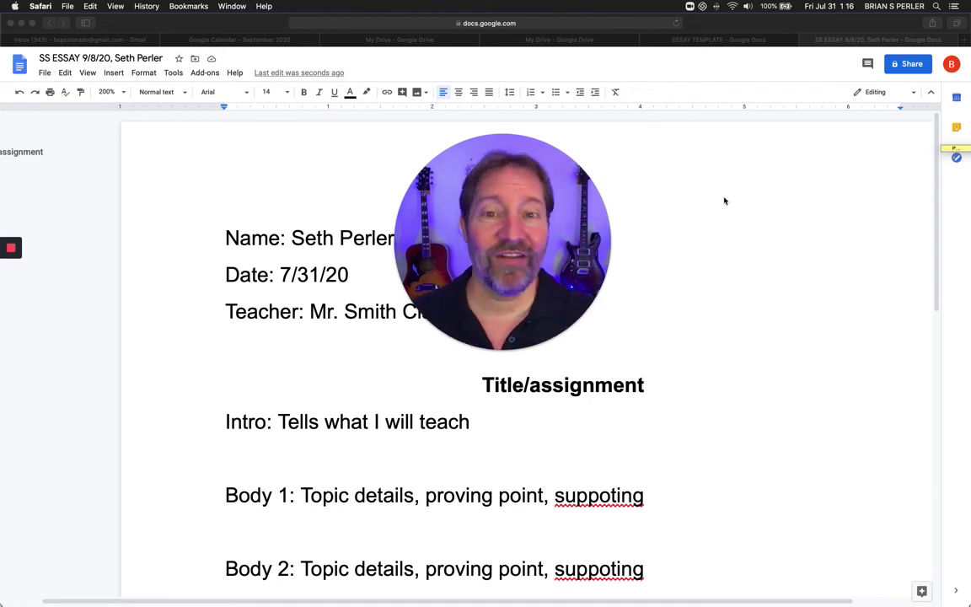
left_click(48, 74)
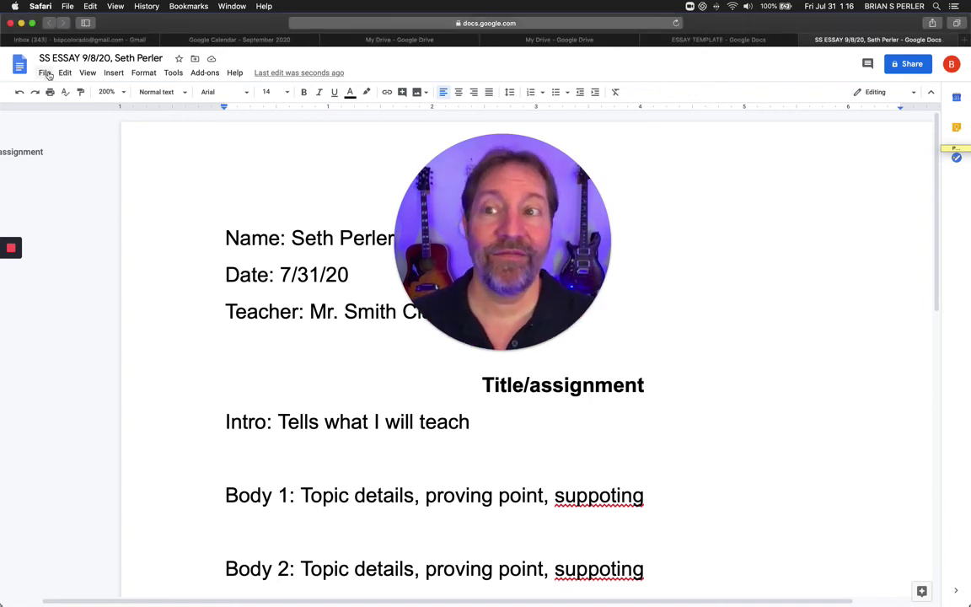
left_click(47, 74)
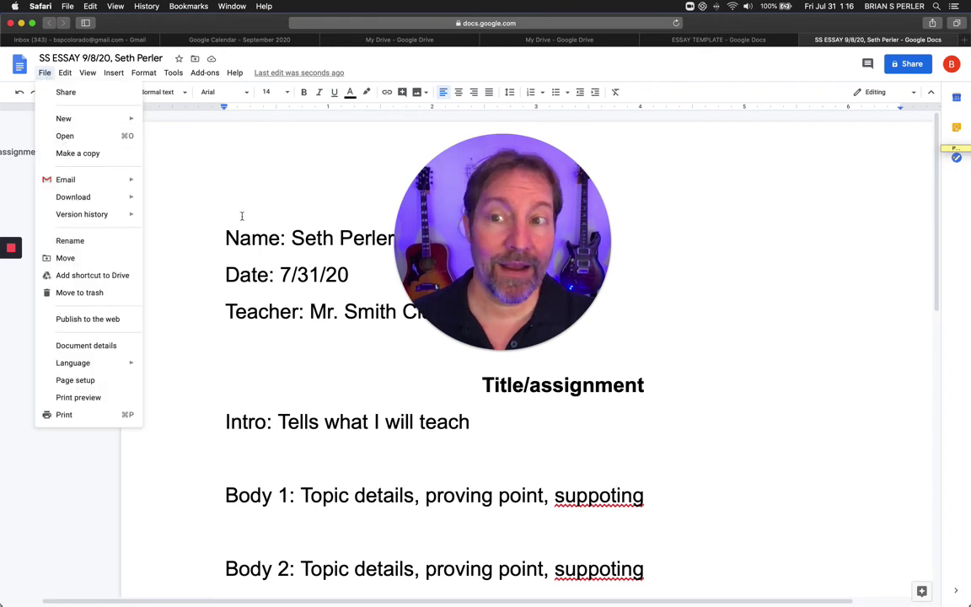
left_click(361, 272)
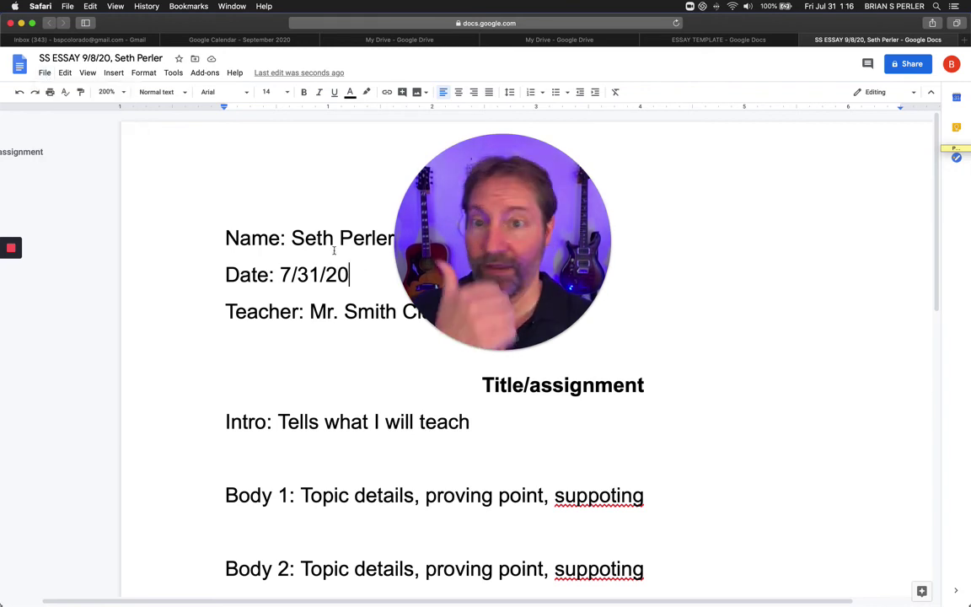
key("super+a")
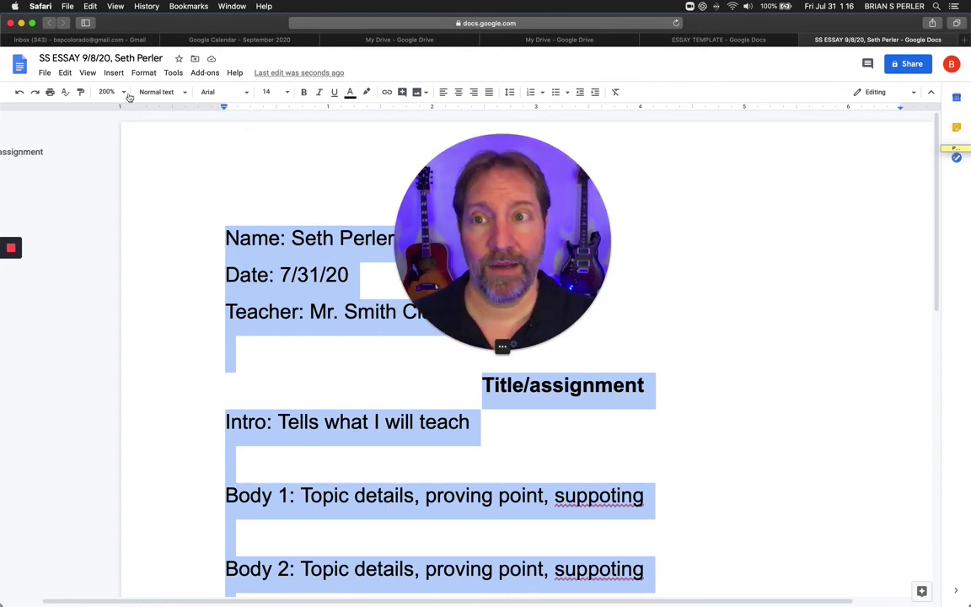
left_click(45, 72)
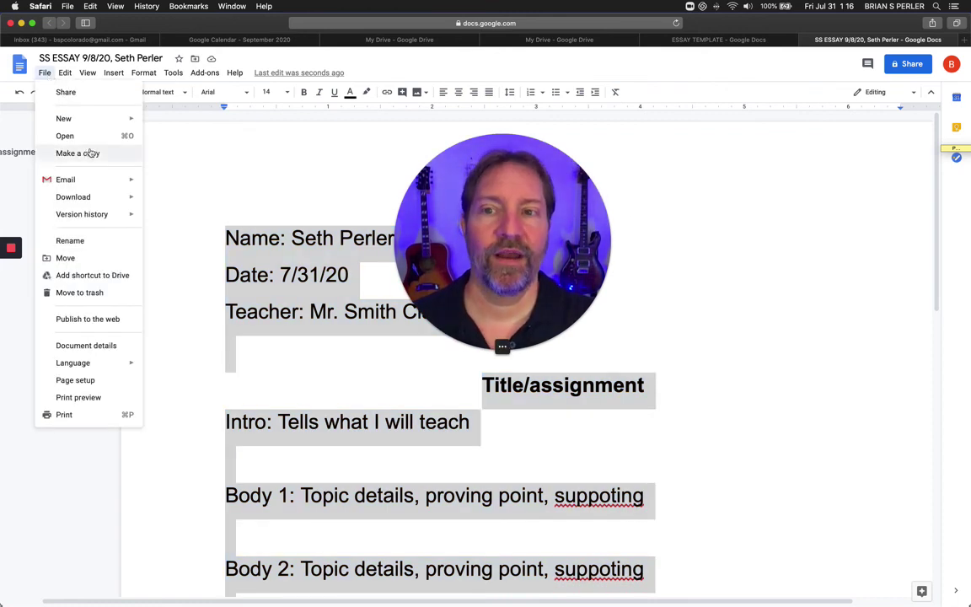
left_click(311, 312)
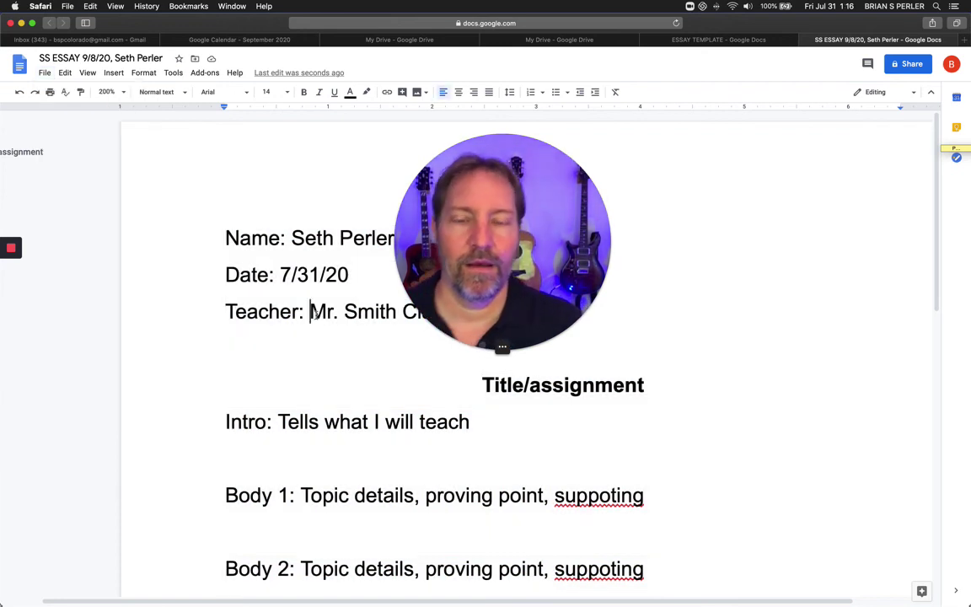